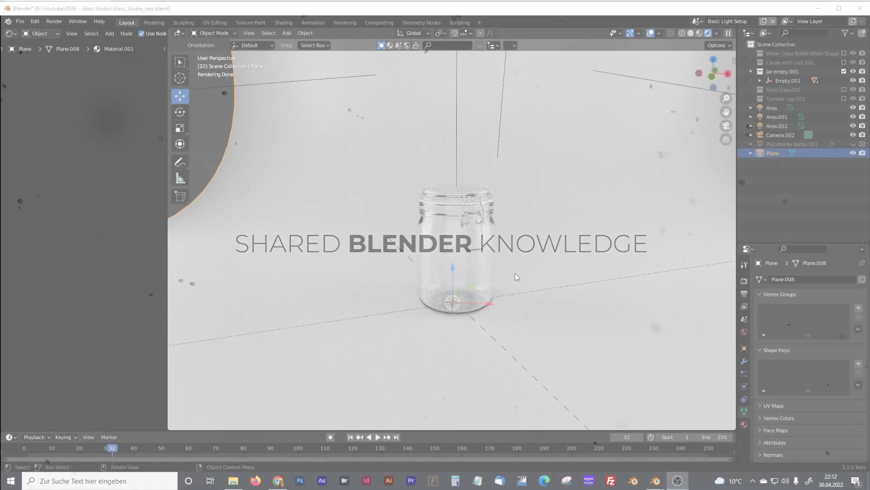
# Zoom out and orbit to a front view of the whole curved backdrop and its area lights.
pyautogui.scroll(3, 475, 249)
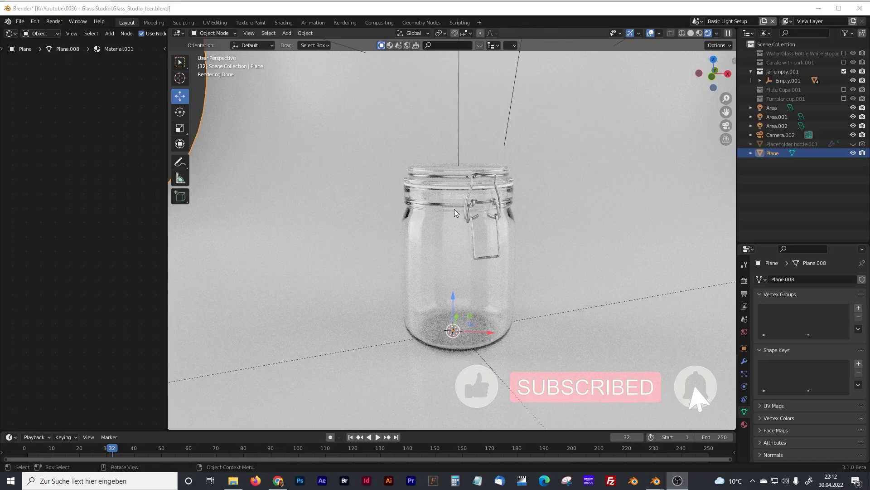
pyautogui.scroll(-1, 454, 210)
pyautogui.moveTo(450, 230); pyautogui.dragTo(476, 235, button='middle')
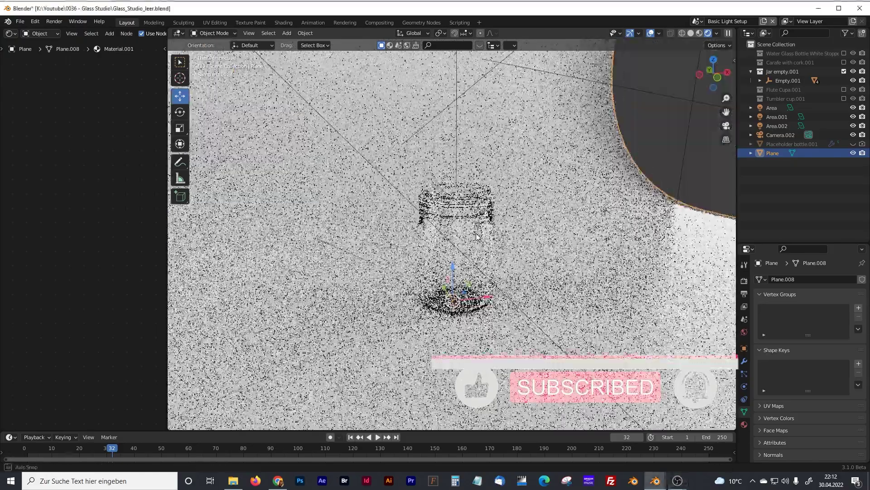
pyautogui.scroll(-8, 476, 236)
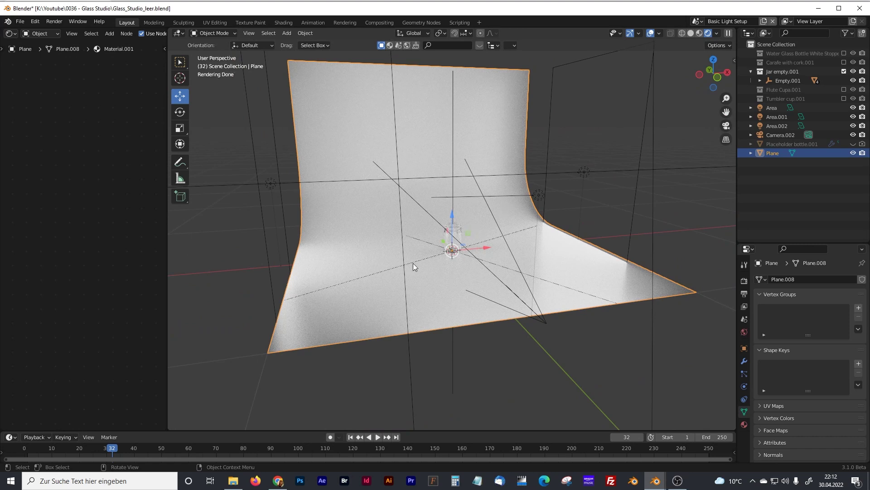
pyautogui.moveTo(403, 254); pyautogui.dragTo(295, 168, button='middle')
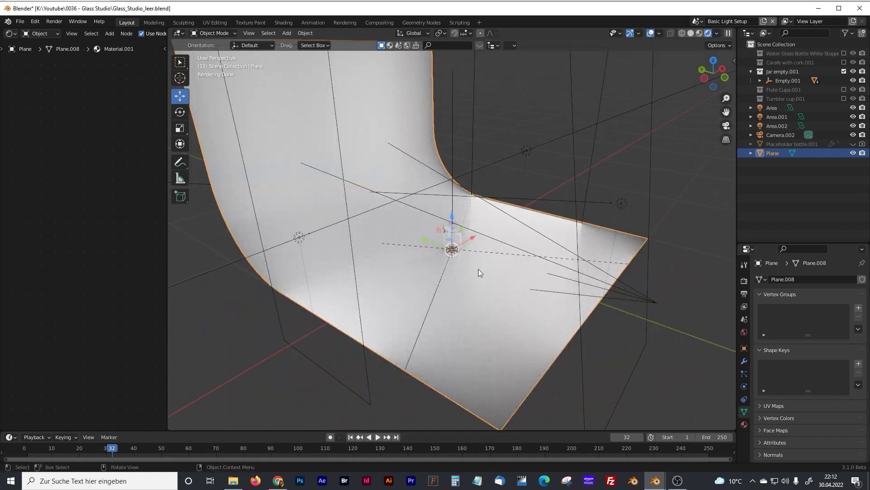
pyautogui.moveTo(478, 268); pyautogui.dragTo(272, 178, button='middle')
pyautogui.click(581, 191)
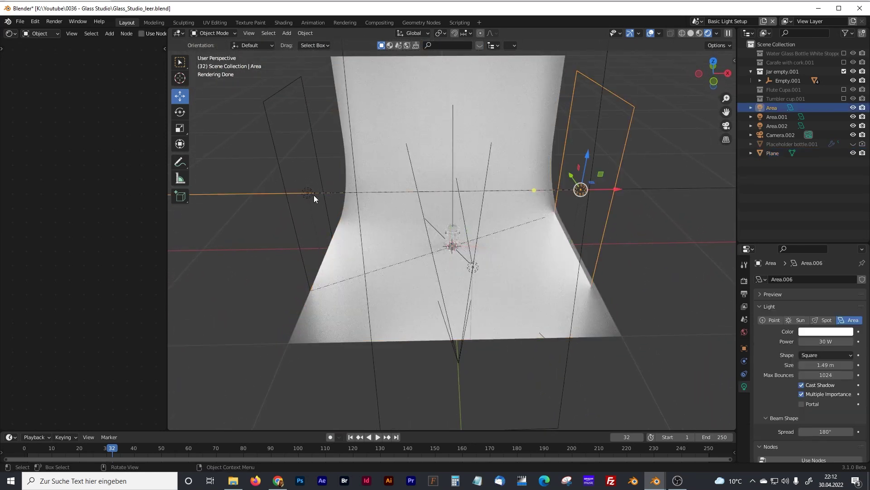
pyautogui.click(312, 195)
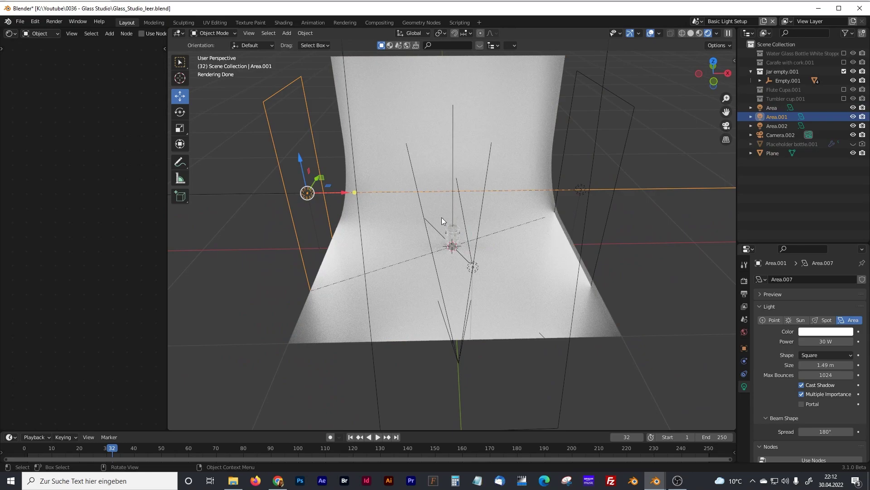
pyautogui.moveTo(465, 212)
pyautogui.mouseDown(button='middle')
pyautogui.moveTo(418, 208)
pyautogui.moveTo(466, 235)
pyautogui.moveTo(467, 217)
pyautogui.mouseUp(button='middle')
pyautogui.scroll(8, 469, 229)
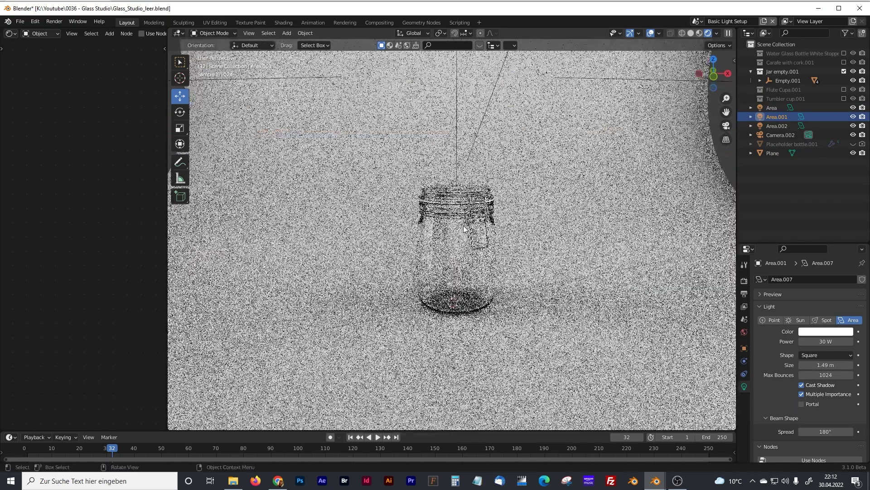
pyautogui.press('KP_0')
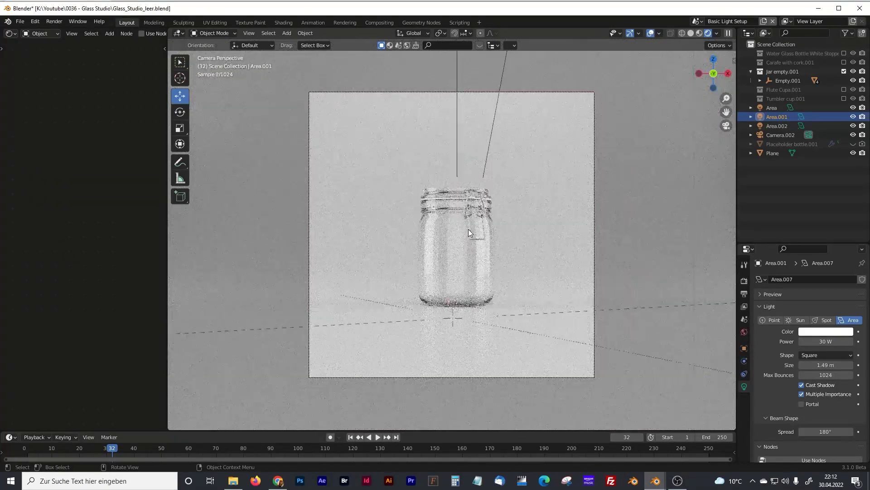
pyautogui.scroll(3, 469, 229)
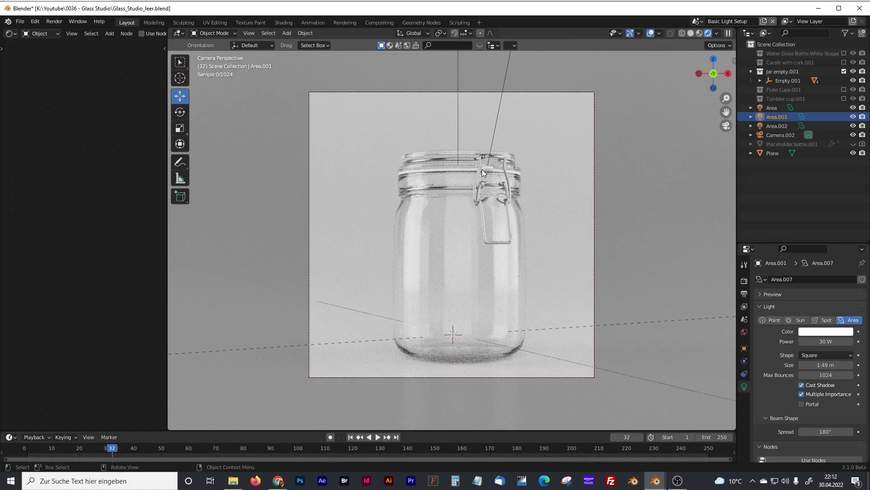
pyautogui.scroll(-8, 483, 169)
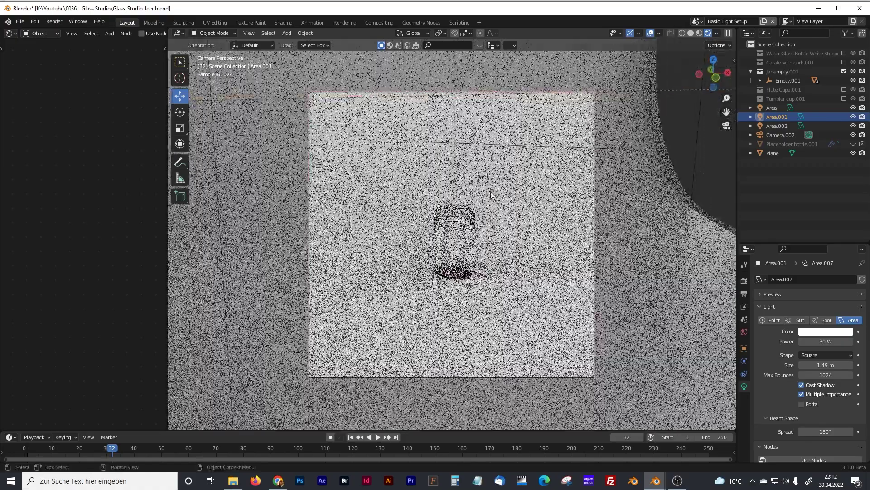
pyautogui.scroll(8, 483, 177)
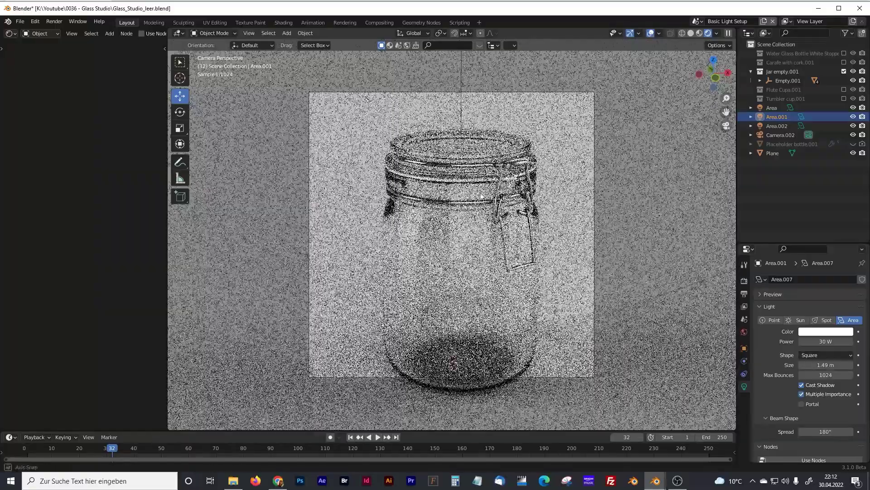
pyautogui.scroll(-4, 480, 188)
pyautogui.scroll(-4, 470, 183)
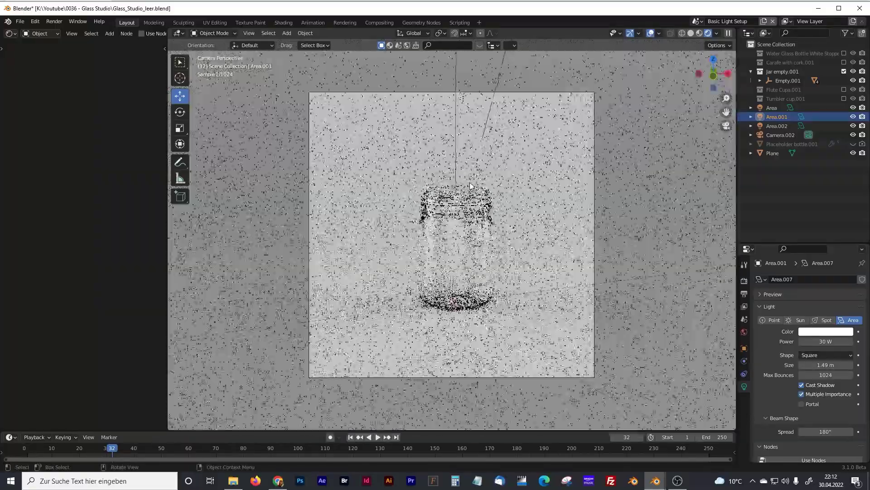
pyautogui.scroll(4, 469, 184)
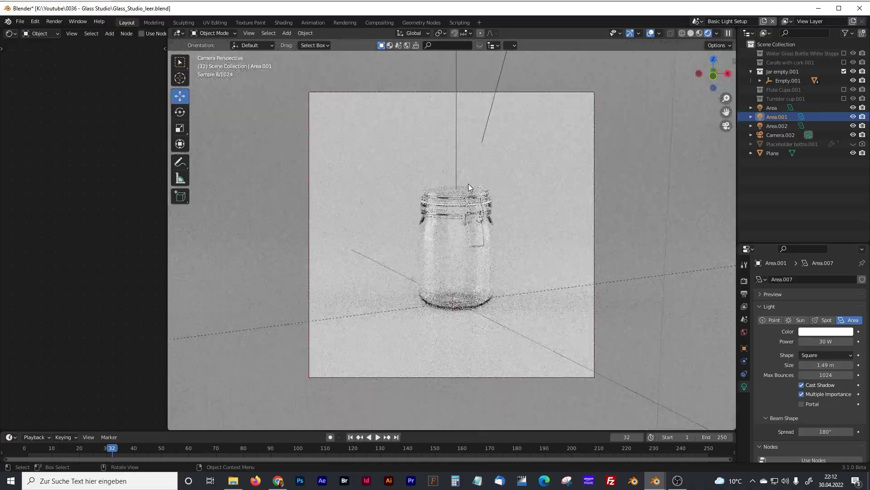
pyautogui.scroll(3, 467, 177)
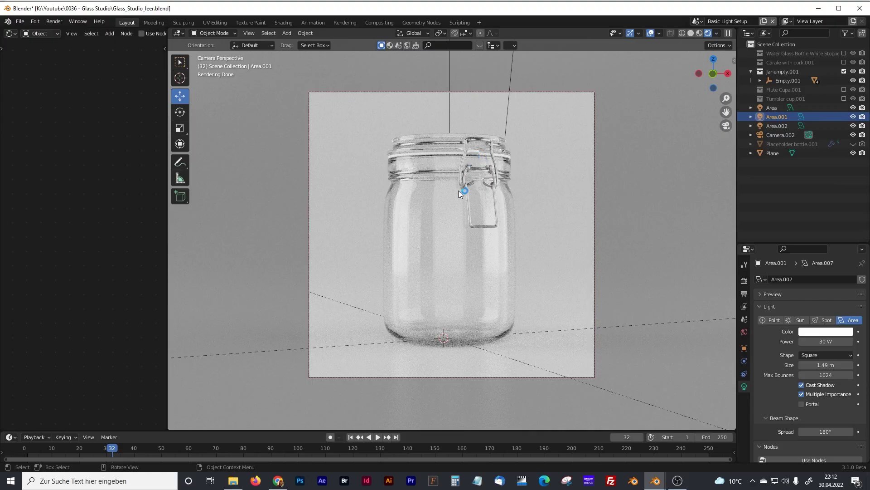
pyautogui.scroll(-3, 452, 195)
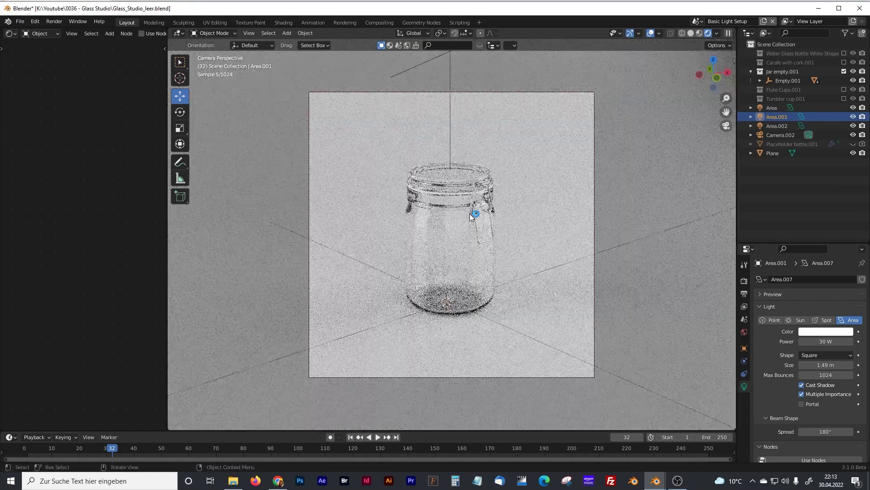
pyautogui.scroll(-10, 471, 216)
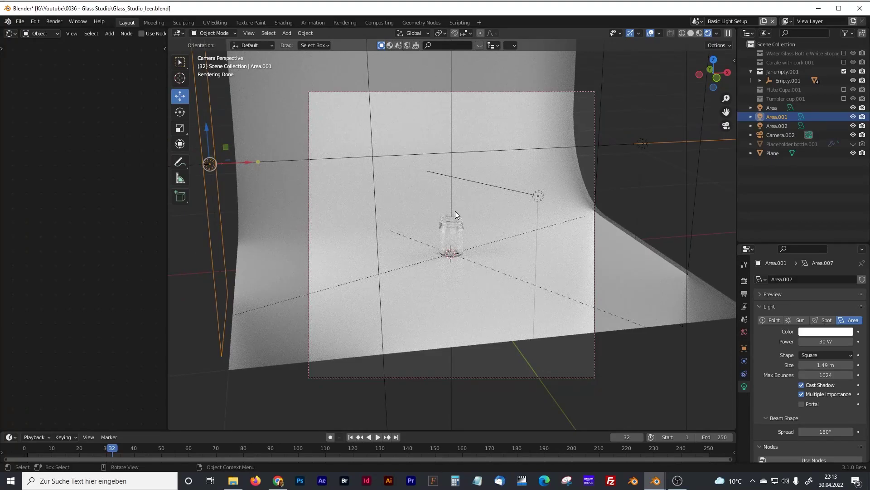
pyautogui.scroll(3, 455, 211)
pyautogui.scroll(-5, 452, 208)
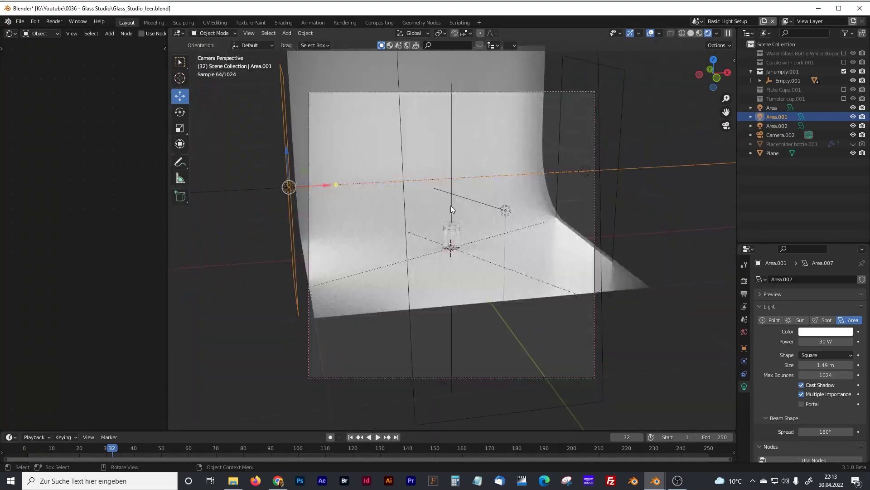
pyautogui.scroll(-3, 450, 206)
pyautogui.moveTo(432, 194); pyautogui.dragTo(402, 148, button='middle')
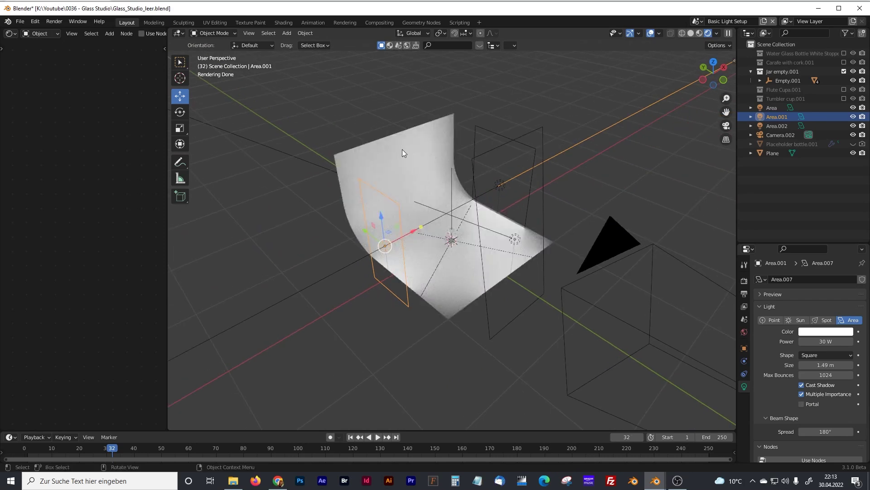
pyautogui.click(402, 150)
pyautogui.moveTo(487, 205); pyautogui.dragTo(598, 129, button='middle')
pyautogui.scroll(6, 598, 129)
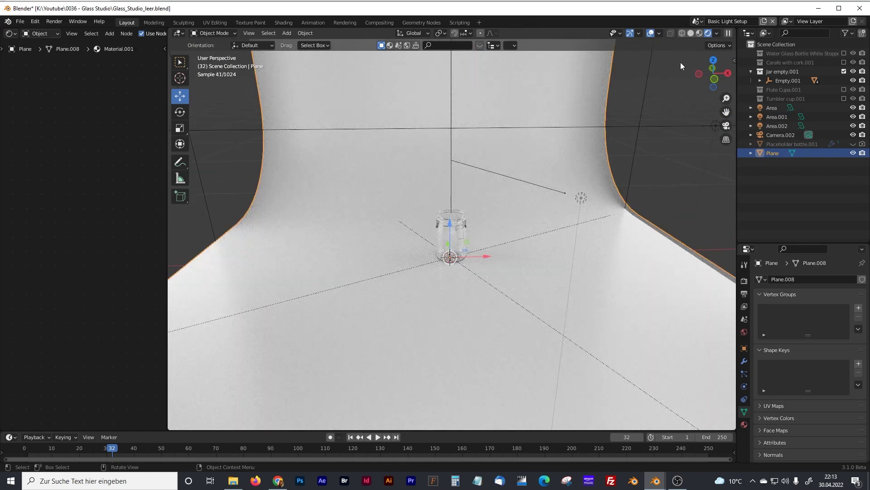
# Switch to the Glass Light Setup scene and leave the jar deselected.
pyautogui.click(699, 21)
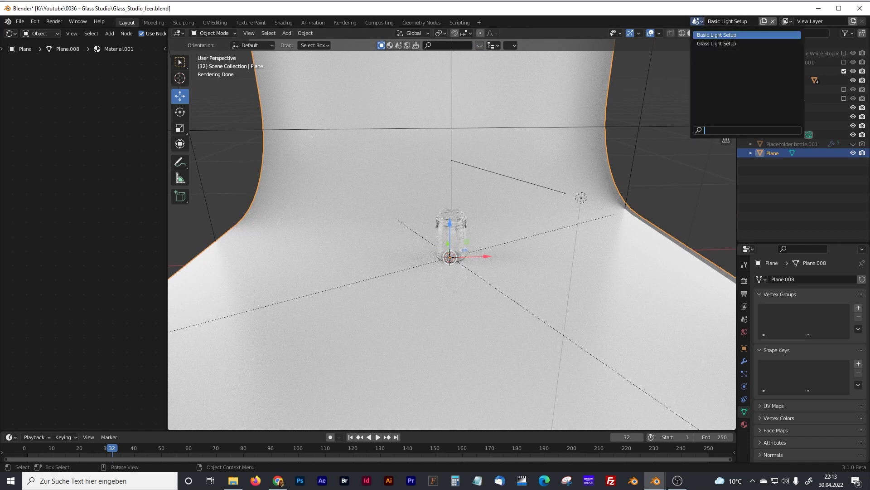
pyautogui.click(708, 44)
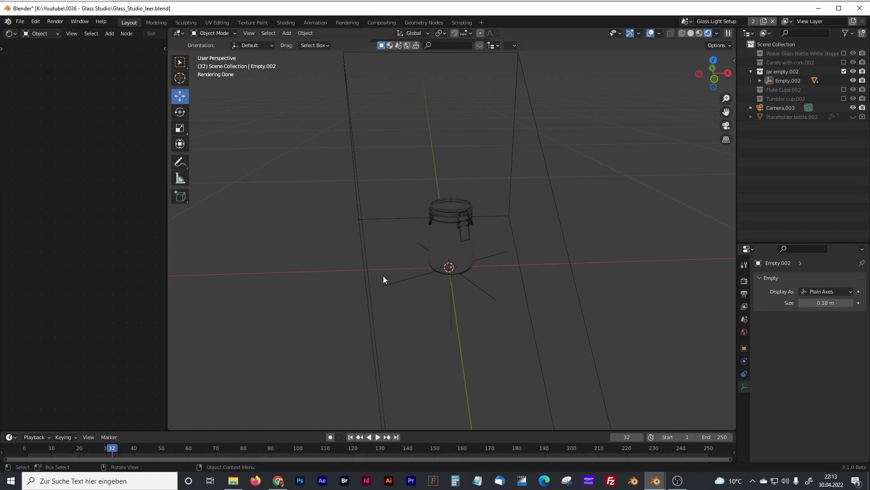
pyautogui.click(455, 234)
pyautogui.click(284, 229)
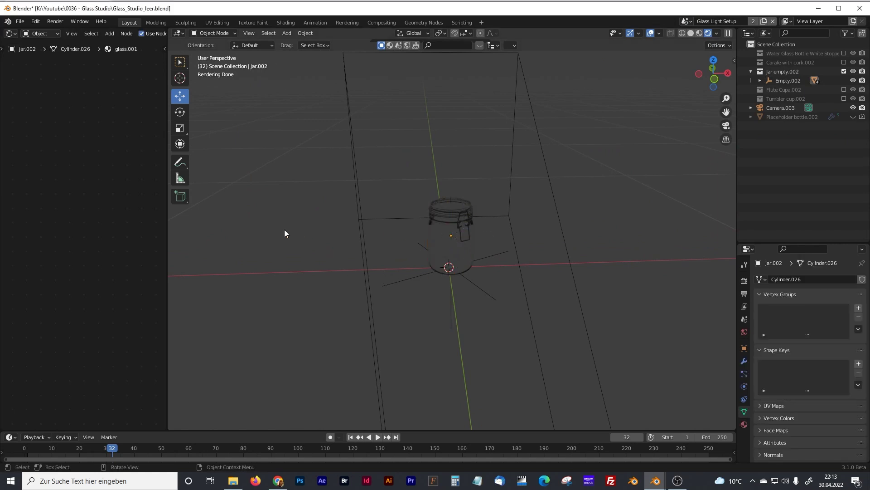
# Add a plane mesh beneath the jar as a floor.
pyautogui.hotkey('shift', 'a')
pyautogui.moveTo(281, 224)
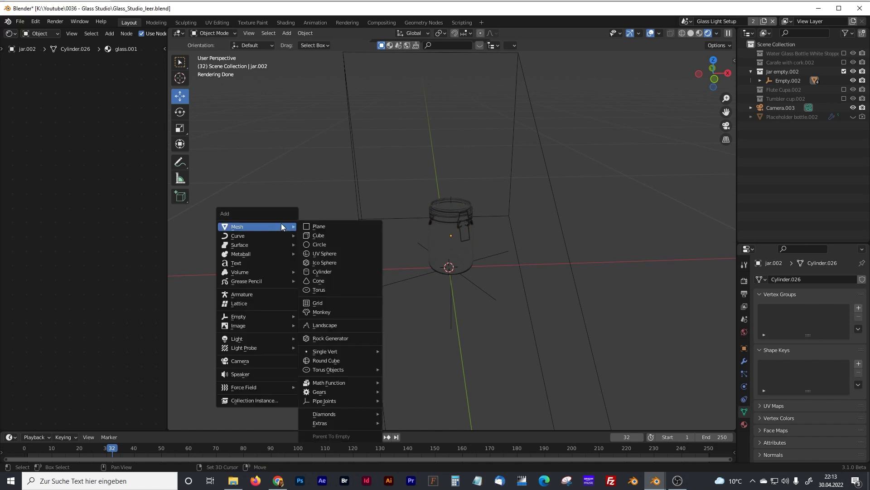
pyautogui.click(325, 226)
pyautogui.moveTo(526, 235); pyautogui.dragTo(418, 245, button='middle')
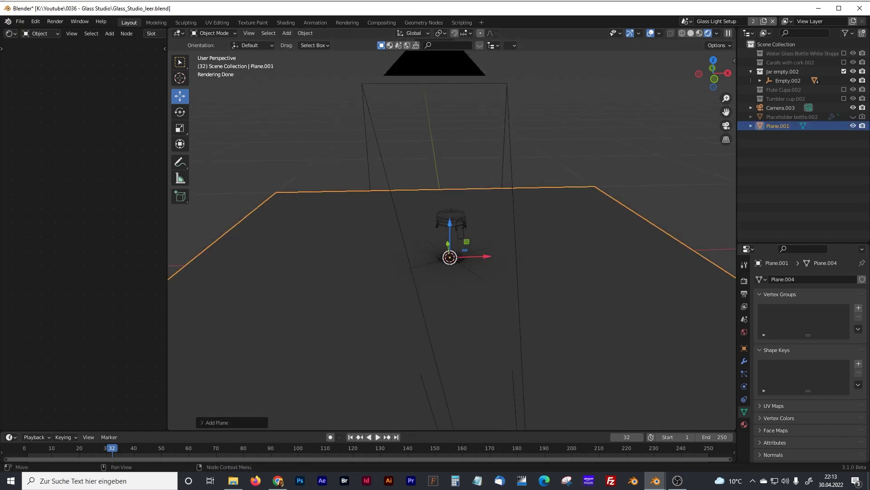
# Widen the Shader Editor and assign the existing 'floor' material to the new plane.
pyautogui.moveTo(168, 145); pyautogui.dragTo(222, 146)
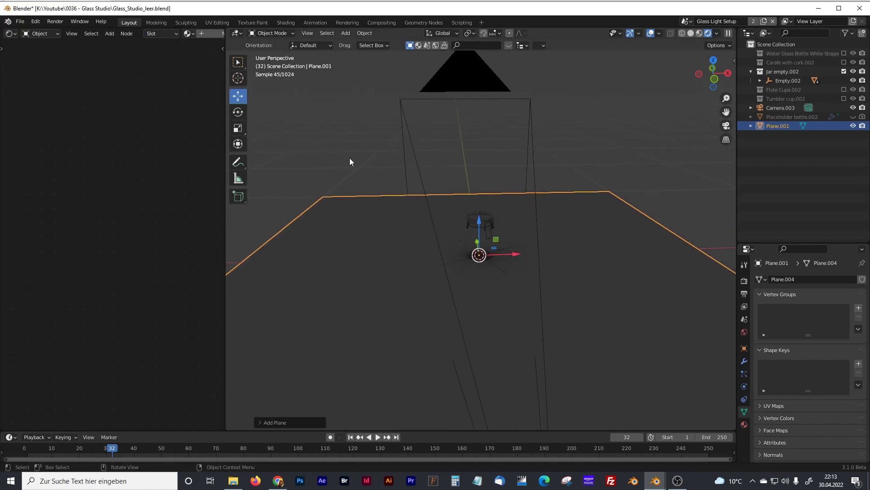
pyautogui.moveTo(228, 49); pyautogui.dragTo(301, 48)
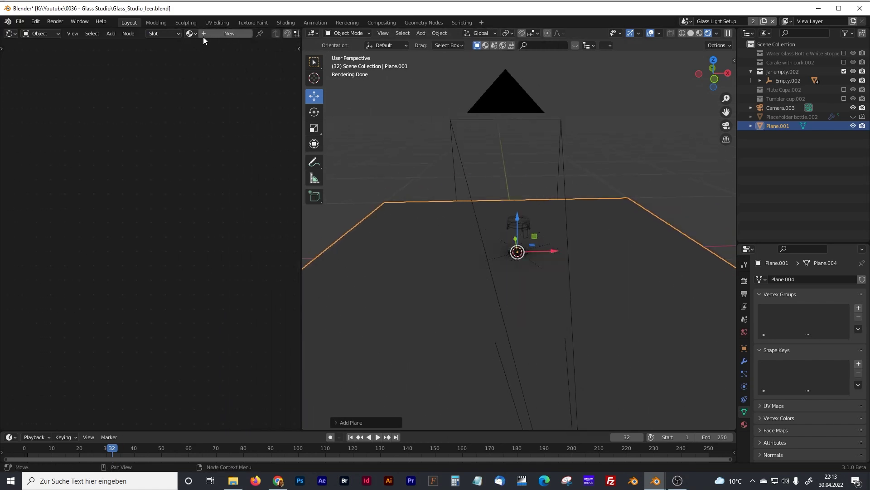
pyautogui.click(189, 33)
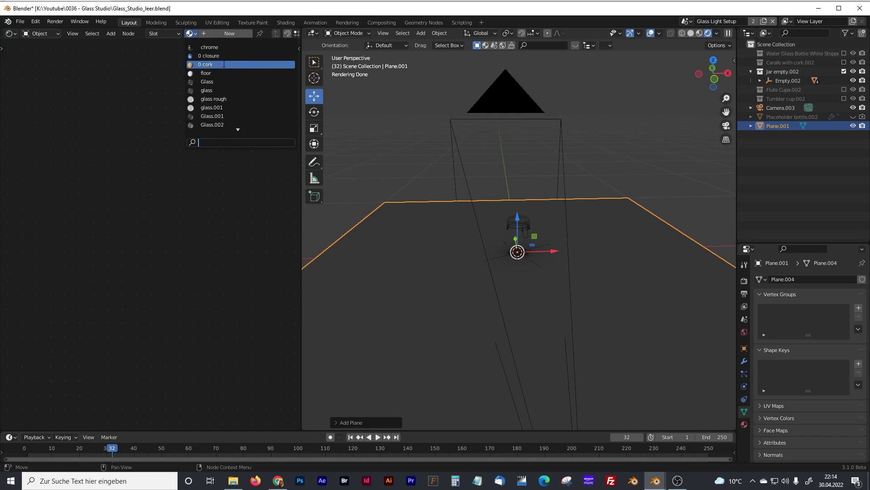
pyautogui.click(211, 71)
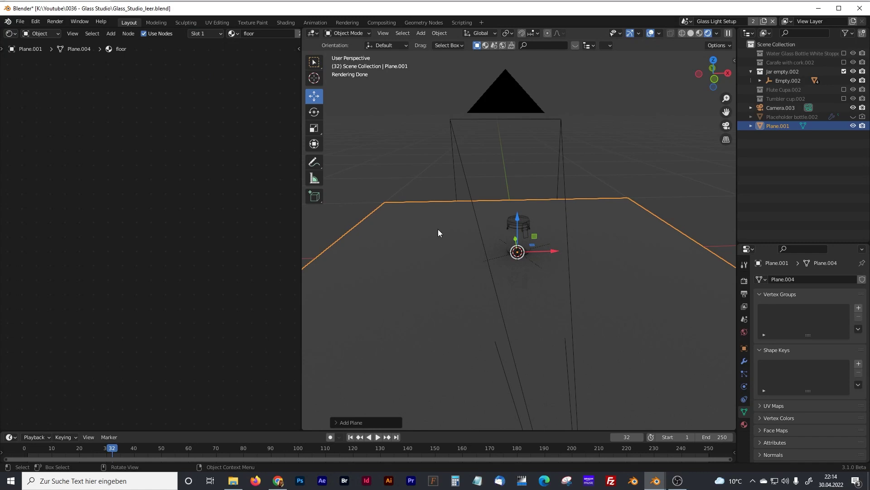
# Add an area light and move it behind the jar.
pyautogui.hotkey('shift', 'a')
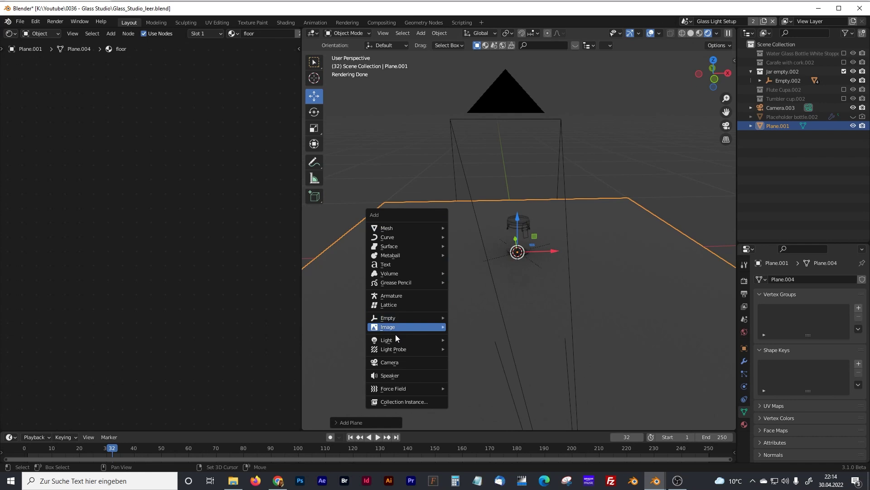
pyautogui.moveTo(437, 340)
pyautogui.click(470, 369)
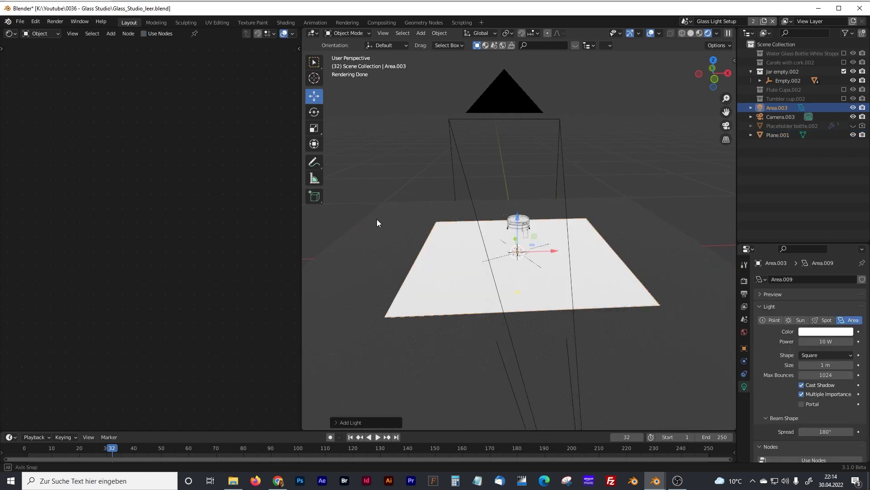
pyautogui.moveTo(377, 219); pyautogui.dragTo(431, 210, button='middle')
pyautogui.press('g')
pyautogui.click(499, 220)
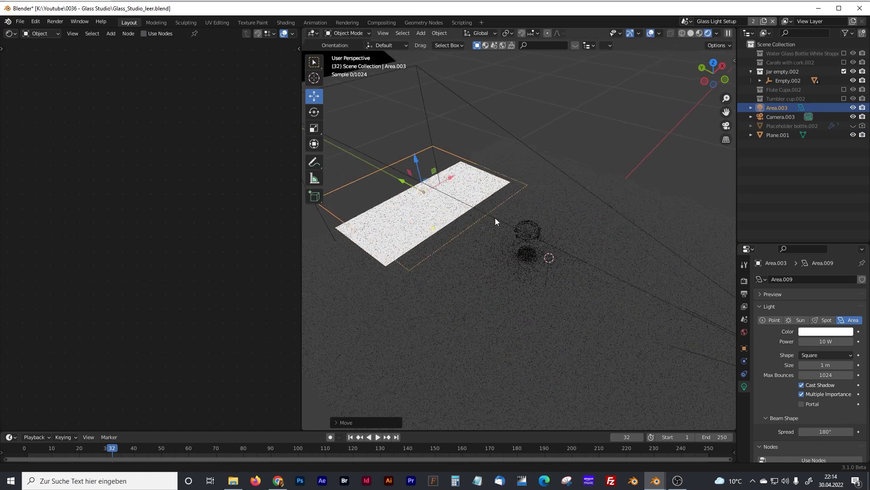
# Rotate the area light about 90° so it stands upright.
pyautogui.moveTo(499, 220); pyautogui.dragTo(480, 188, button='middle')
pyautogui.hotkey('shift', 'space')
pyautogui.press('r')
pyautogui.moveTo(494, 181); pyautogui.dragTo(406, 110)
pyautogui.moveTo(522, 136); pyautogui.dragTo(549, 150, button='middle')
# Scale the area light to roughly twice its size and check it through the camera.
pyautogui.press('s')
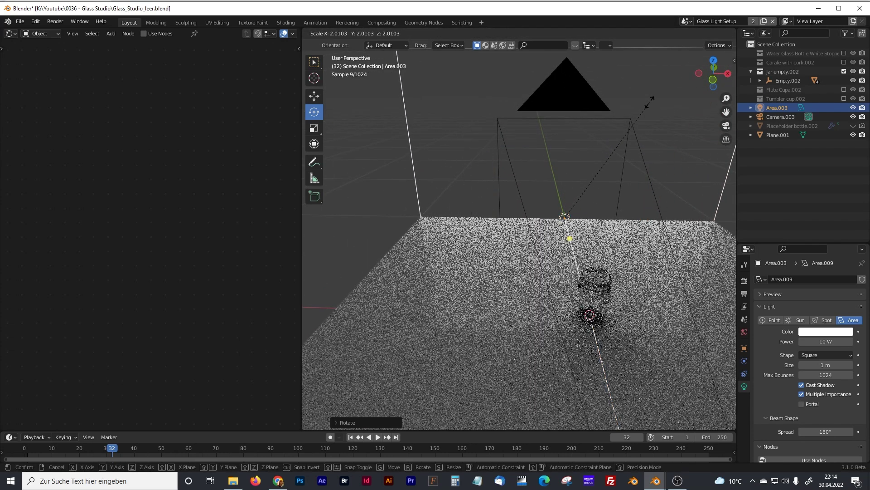
pyautogui.click(645, 110)
pyautogui.moveTo(645, 110); pyautogui.dragTo(590, 211, button='middle')
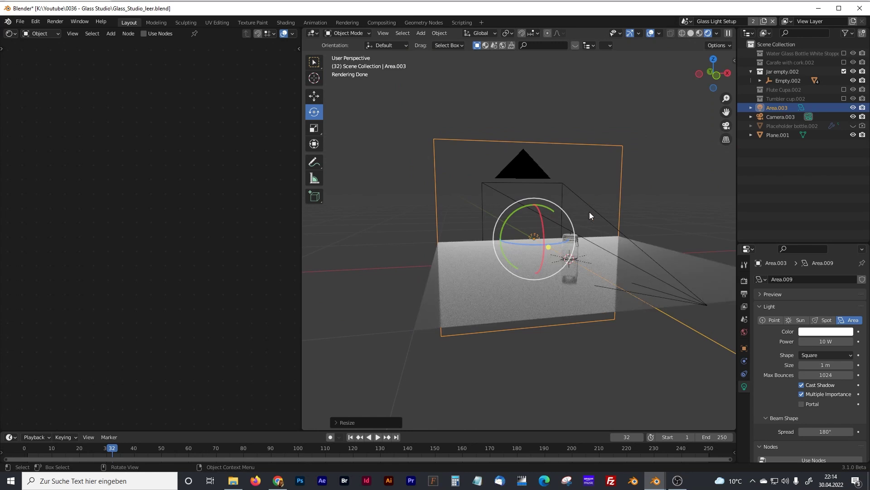
pyautogui.press('KP_0')
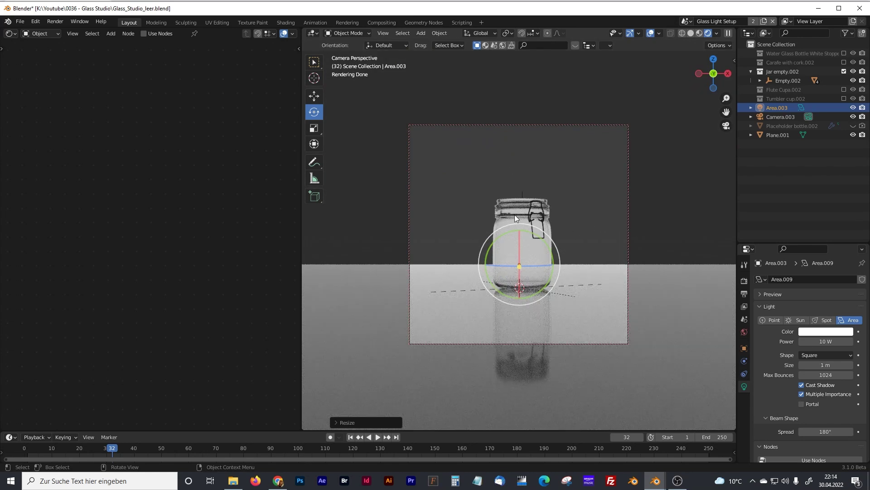
# Set the area light's power to 30 W.
pyautogui.click(823, 342)
pyautogui.write('30')
pyautogui.press('Return')
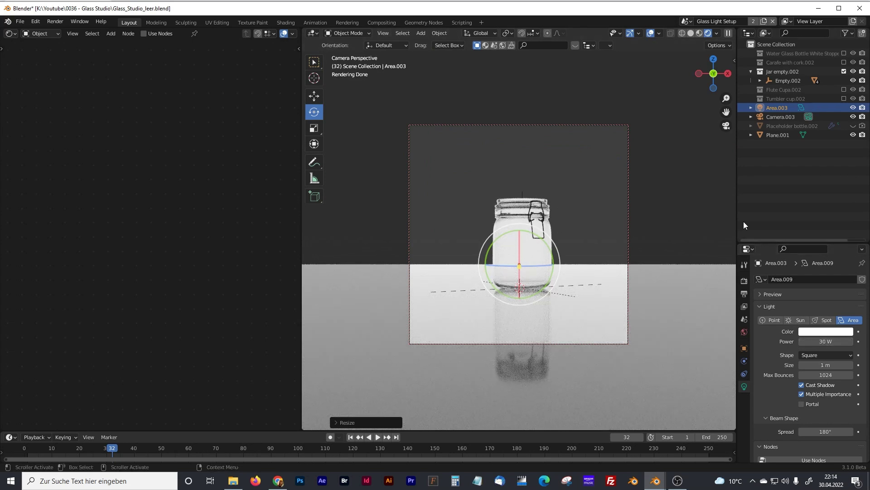
pyautogui.moveTo(736, 217); pyautogui.dragTo(703, 216)
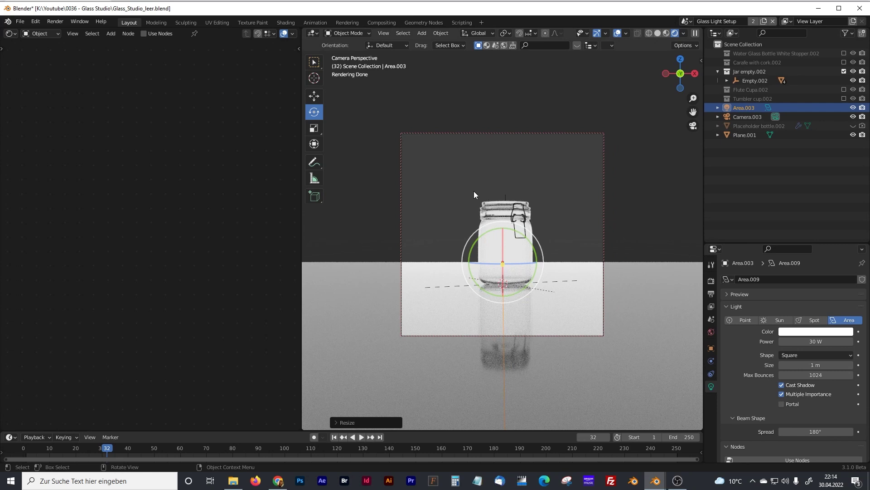
pyautogui.moveTo(474, 191); pyautogui.dragTo(458, 207, button='middle')
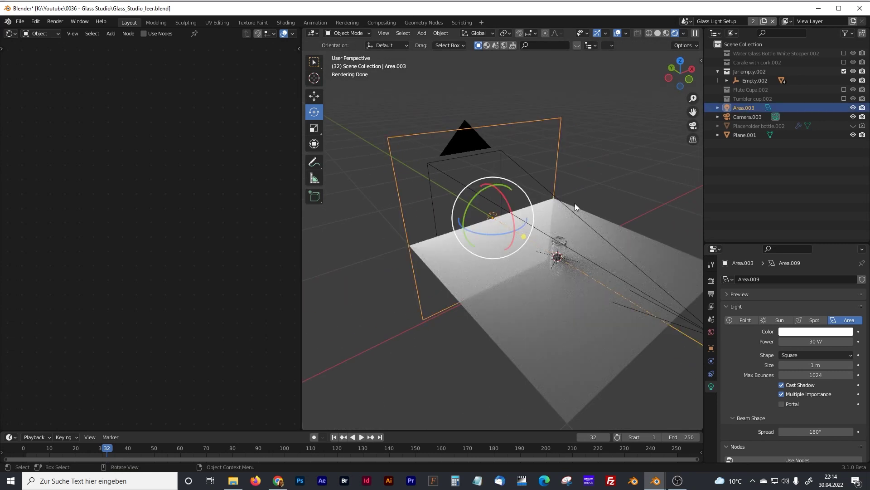
# Turn on Ray Visibility > Camera for Area.003 in its Object Properties.
pyautogui.moveTo(737, 242); pyautogui.dragTo(737, 171)
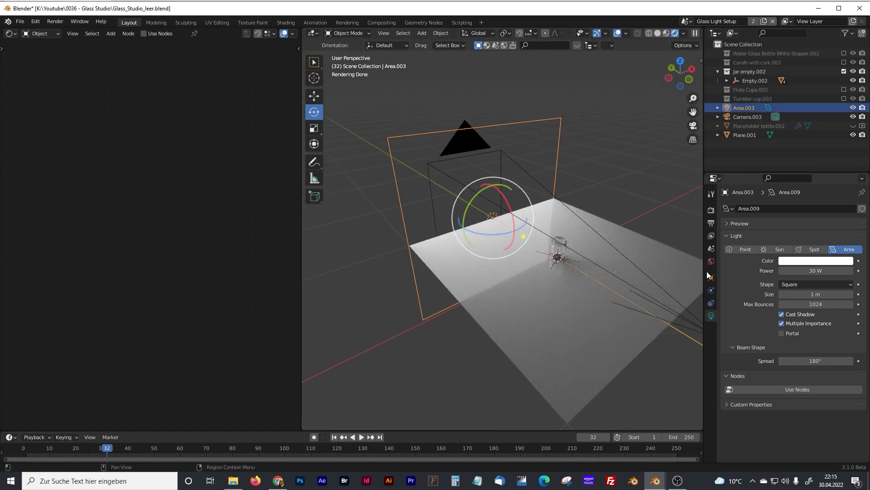
pyautogui.click(711, 278)
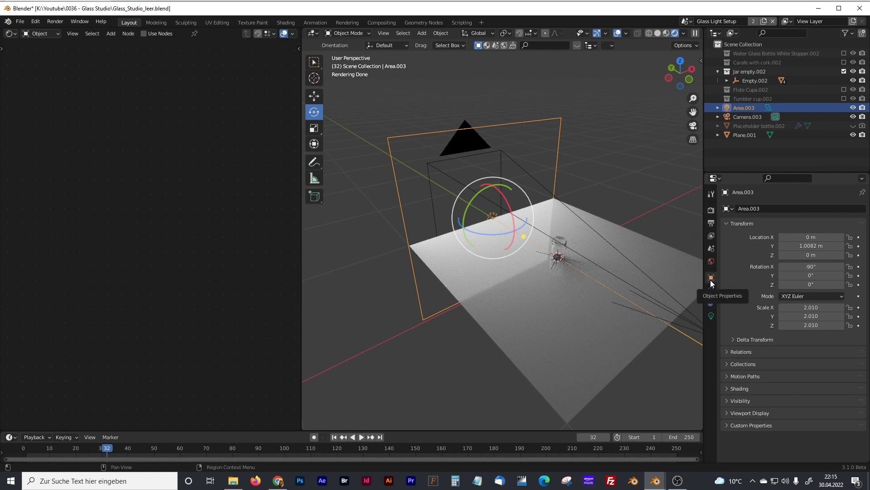
pyautogui.click(725, 412)
pyautogui.scroll(-1, 773, 416)
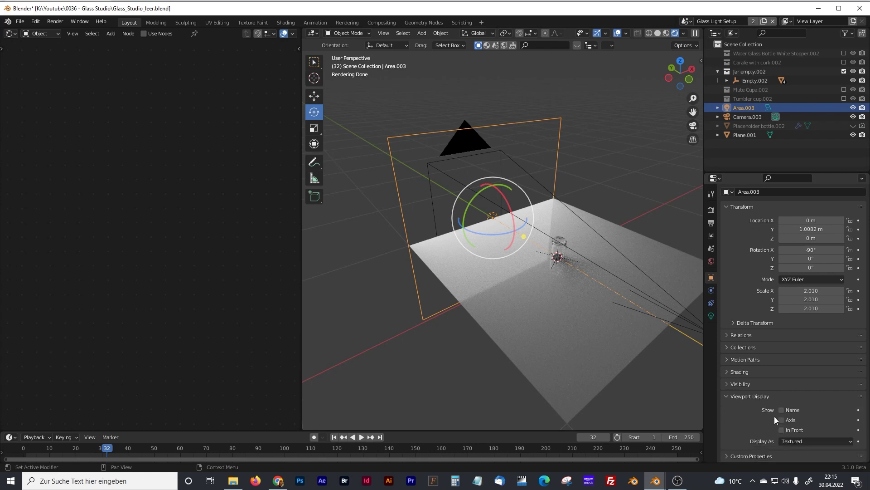
pyautogui.click(724, 383)
pyautogui.scroll(-5, 782, 388)
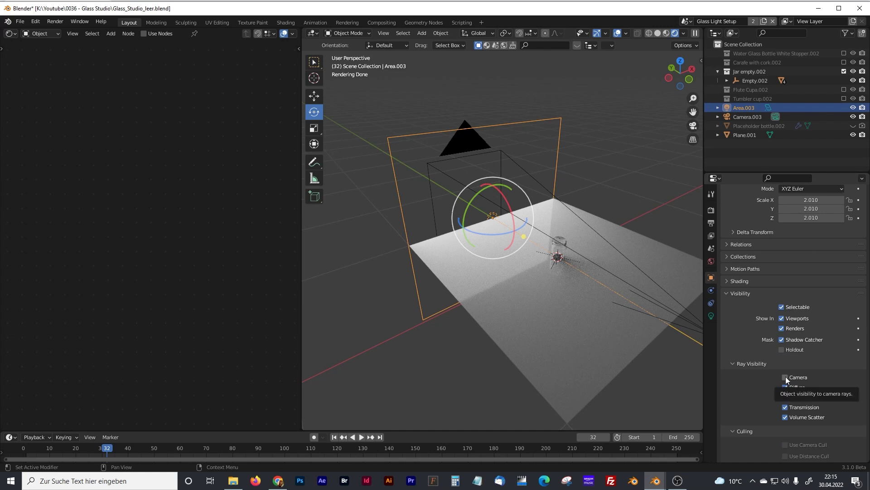
pyautogui.click(785, 377)
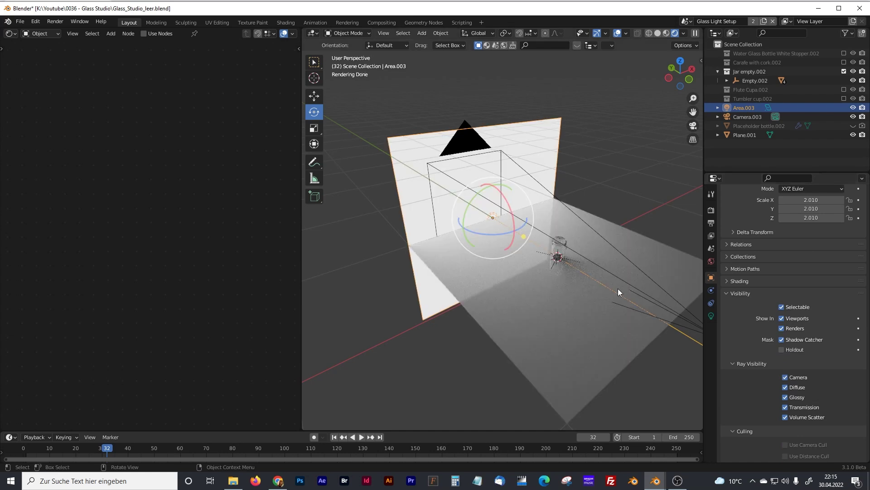
pyautogui.press('KP_0')
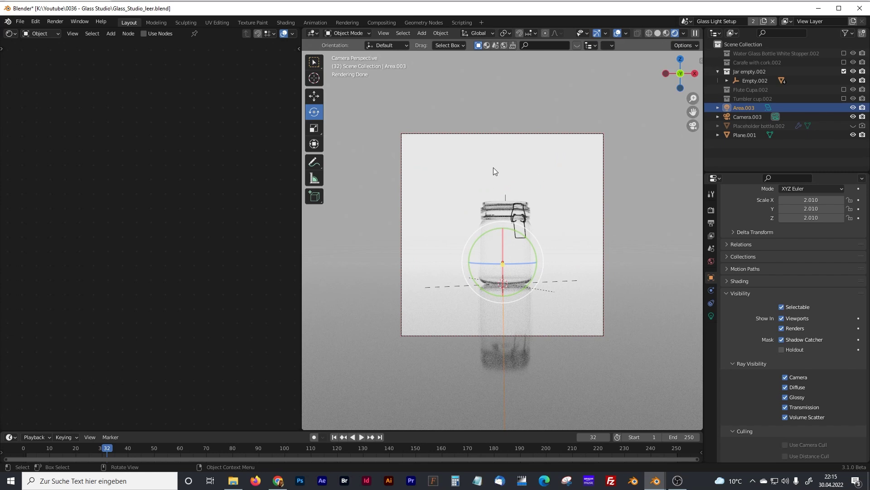
pyautogui.scroll(2, 515, 185)
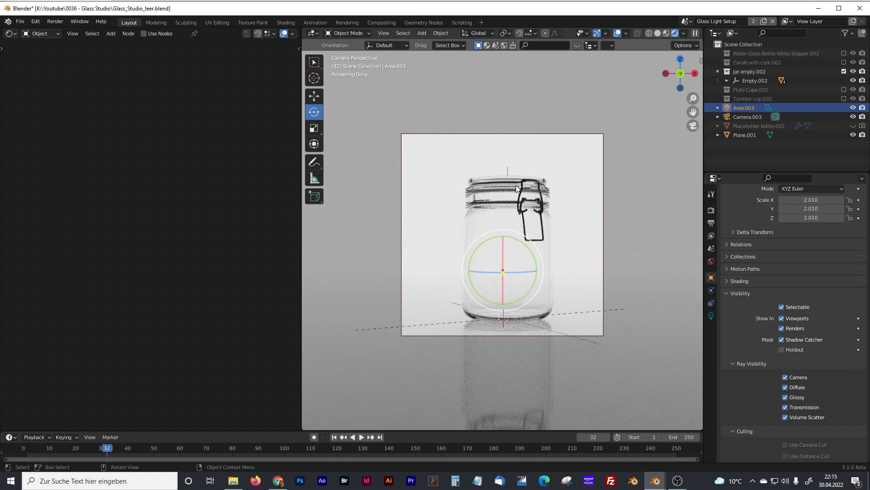
pyautogui.scroll(-2, 516, 185)
pyautogui.press('KP_0')
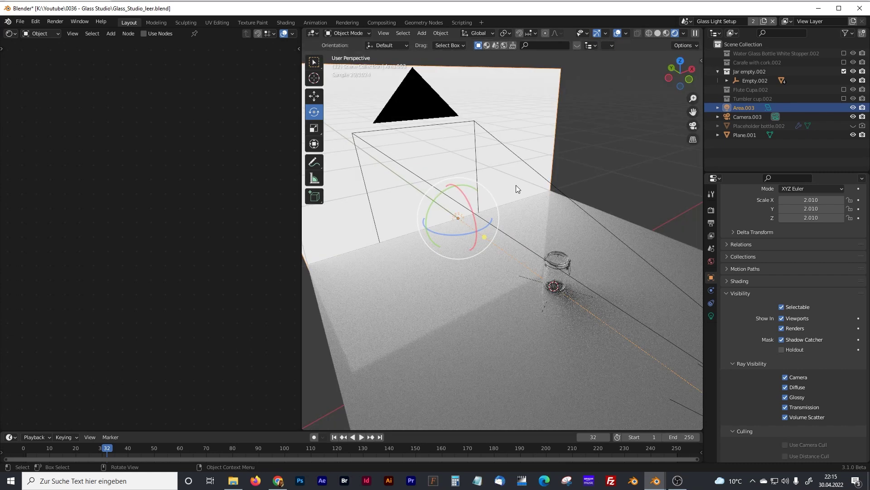
pyautogui.click(570, 140)
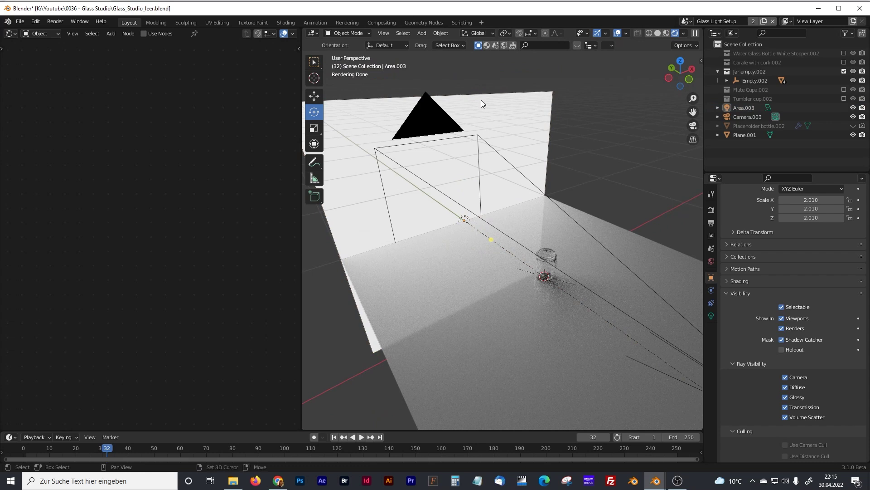
pyautogui.moveTo(481, 103); pyautogui.dragTo(448, 111, button='middle')
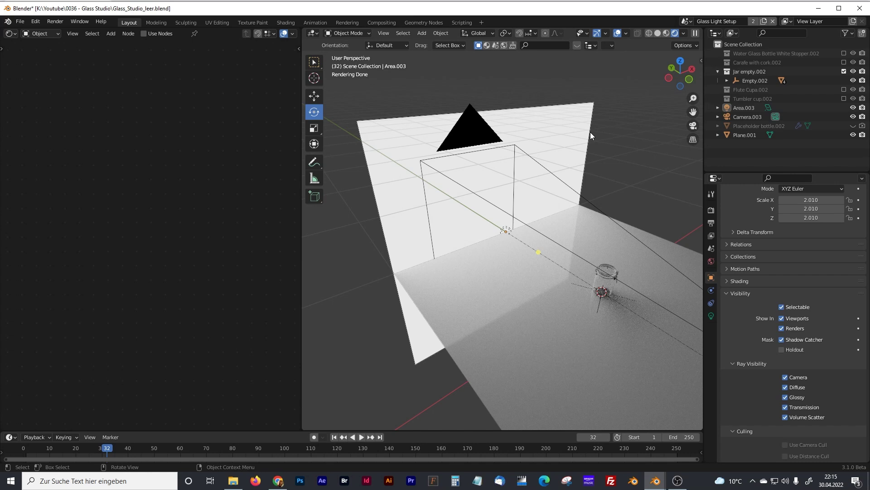
pyautogui.moveTo(559, 313); pyautogui.dragTo(508, 226, button='middle')
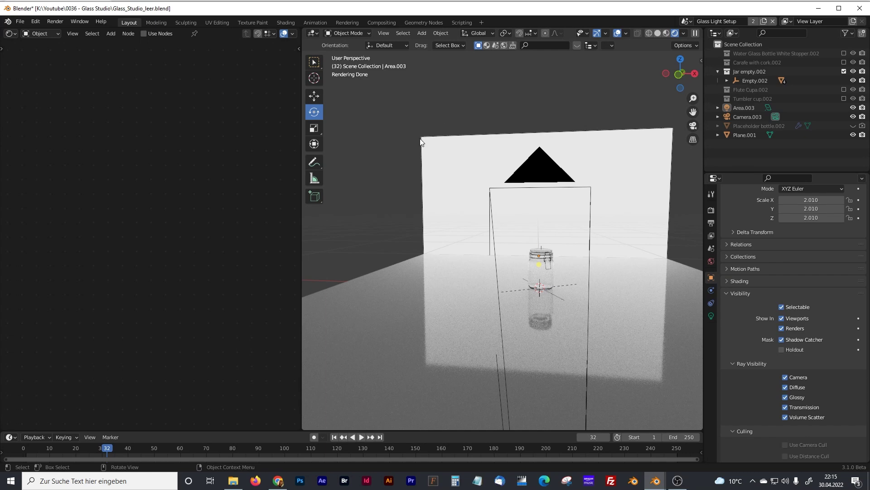
pyautogui.moveTo(422, 144); pyautogui.dragTo(437, 152, button='middle')
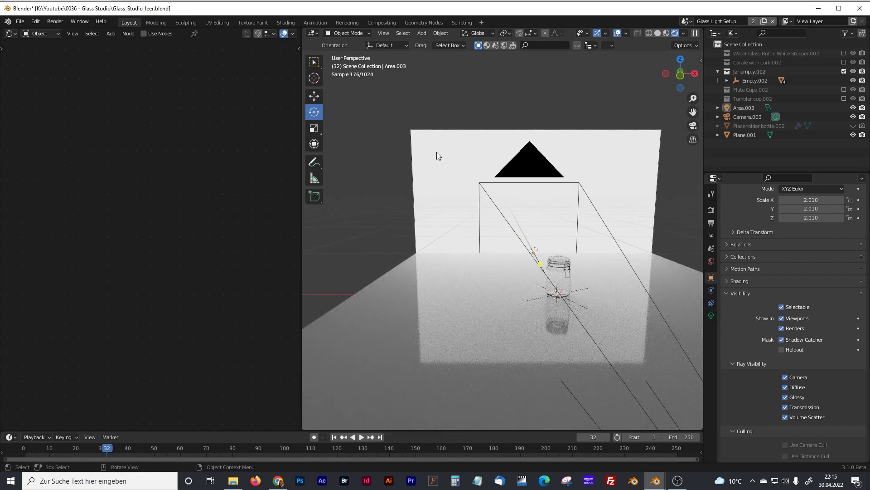
pyautogui.press('KP_0')
pyautogui.scroll(3, 497, 205)
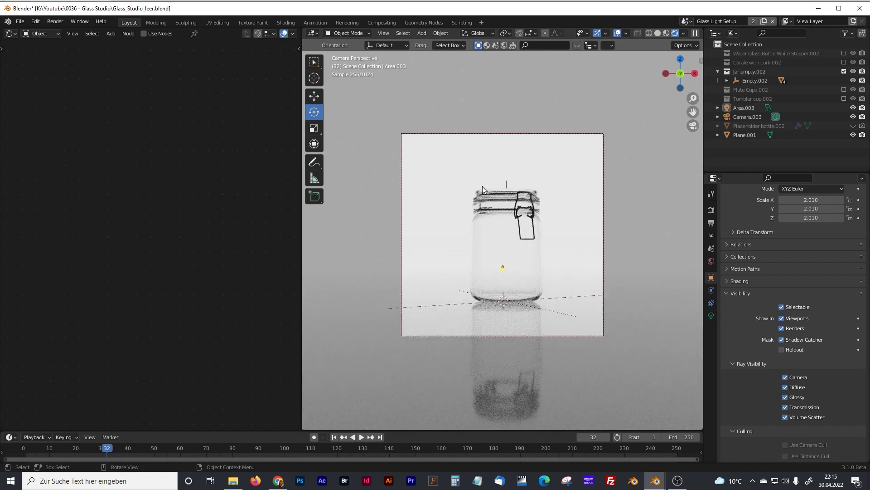
pyautogui.press('KP_0')
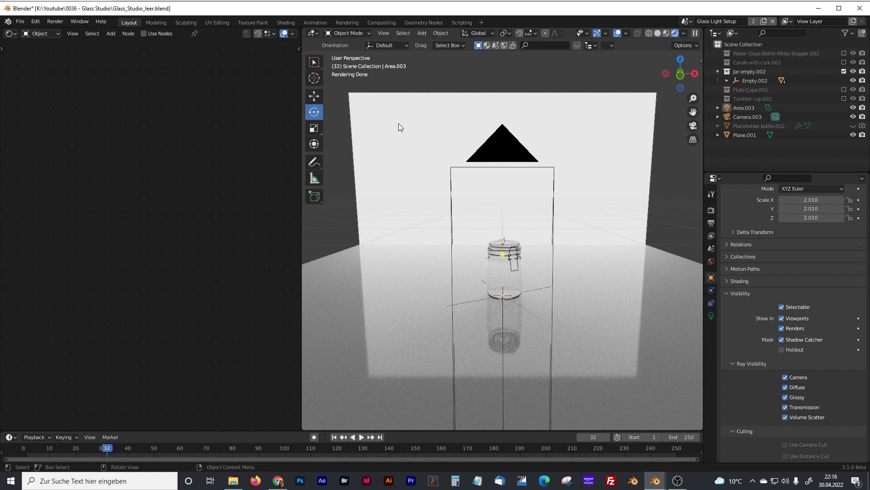
pyautogui.press('KP_0')
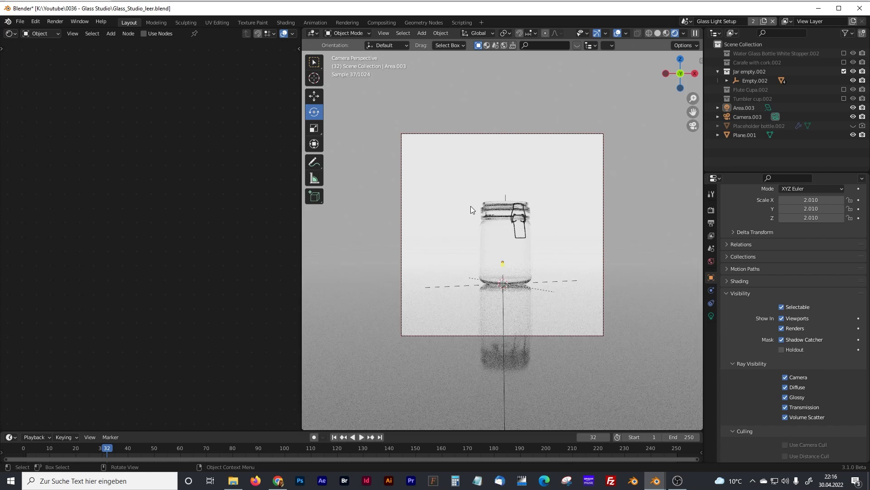
pyautogui.press('KP_0')
pyautogui.scroll(-5, 369, 232)
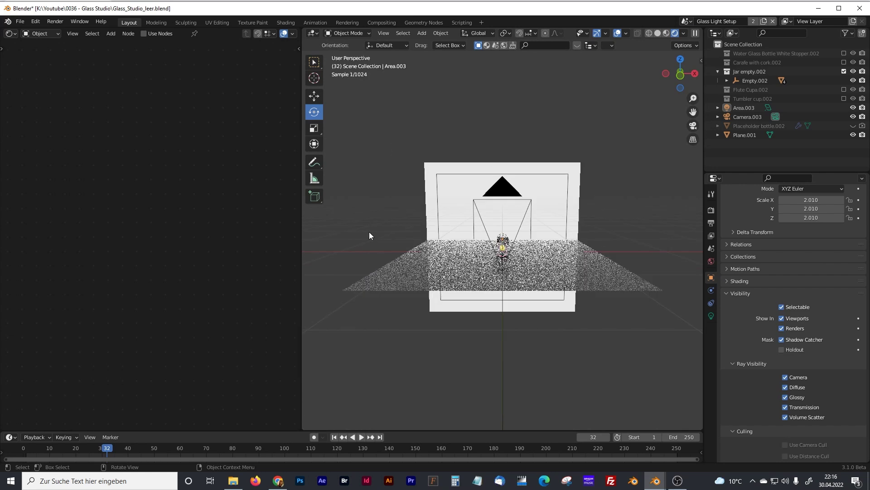
# Add a new area light to the scene.
pyautogui.keyDown('shift'); pyautogui.moveTo(369, 232); pyautogui.dragTo(397, 238, button='middle'); pyautogui.keyUp('shift')
pyautogui.hotkey('shift', 'a')
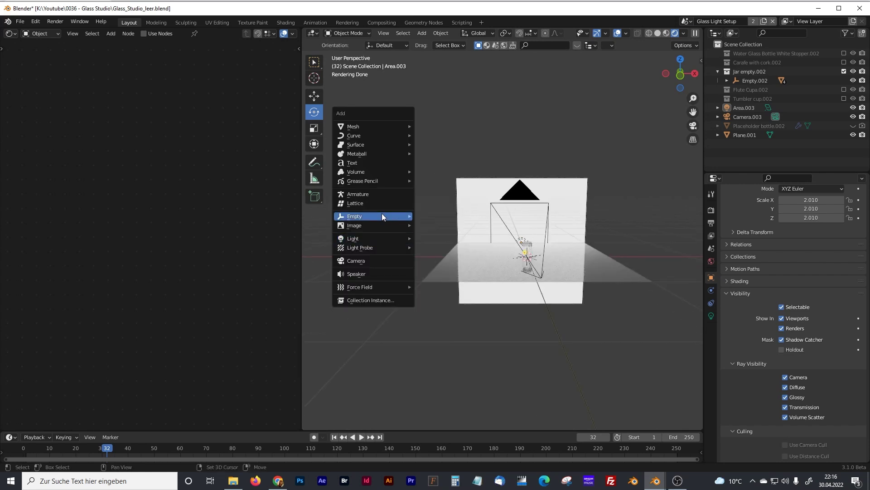
pyautogui.moveTo(374, 211)
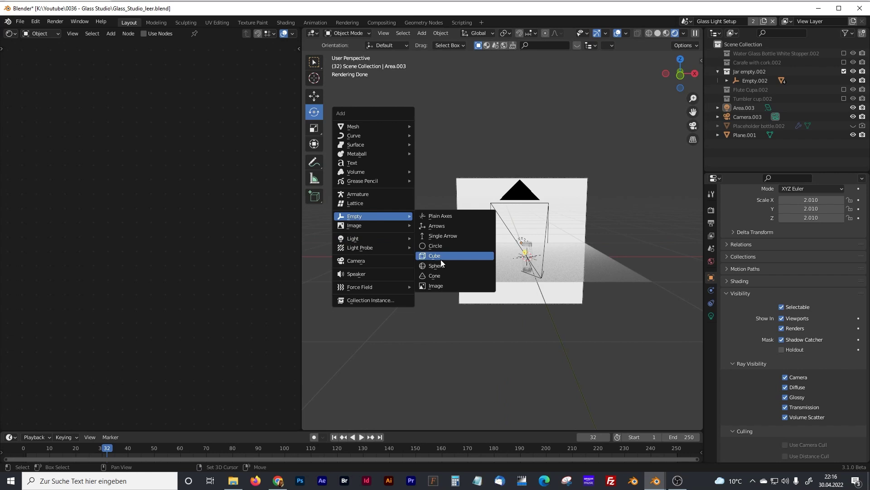
pyautogui.moveTo(363, 239)
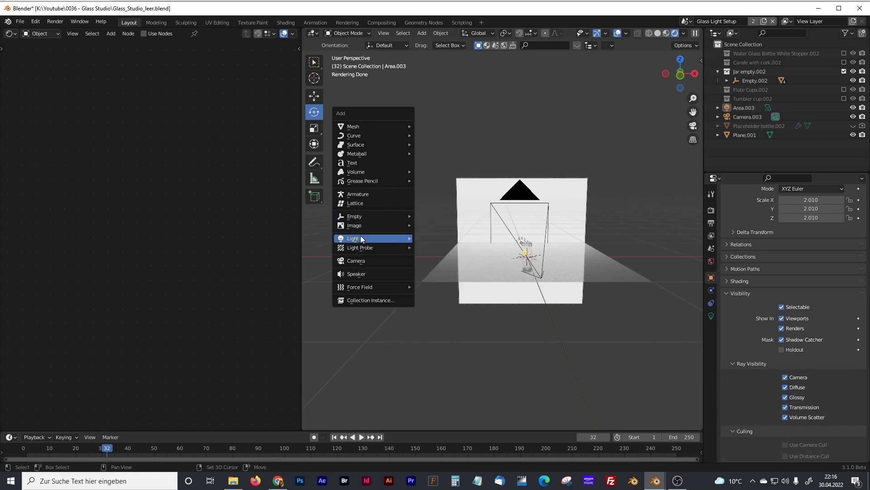
pyautogui.click(442, 268)
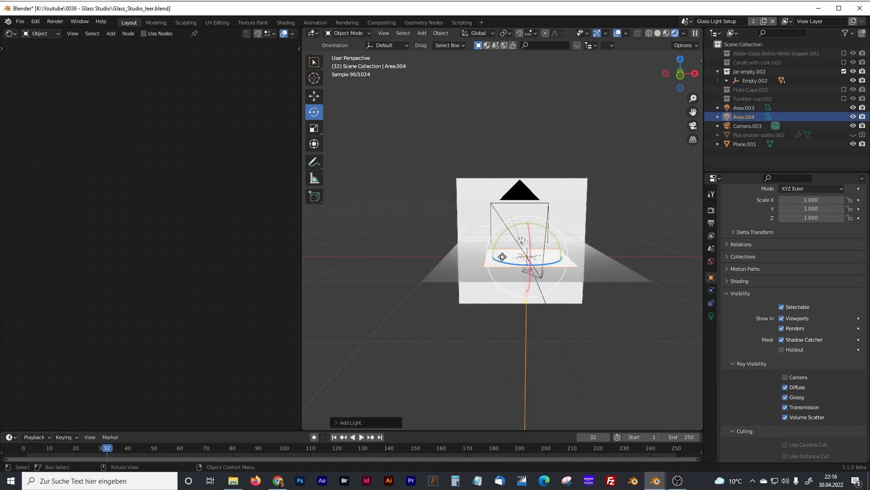
# Move the new light left along X and turn it about -63° on Y beside the jar.
pyautogui.click(314, 96)
pyautogui.moveTo(546, 256); pyautogui.dragTo(476, 256)
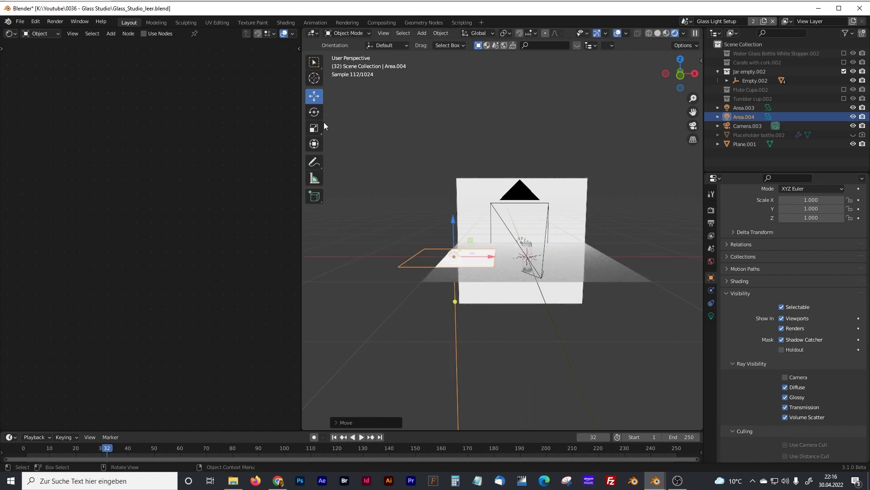
pyautogui.click(314, 112)
pyautogui.moveTo(439, 227); pyautogui.dragTo(476, 257)
pyautogui.click(314, 96)
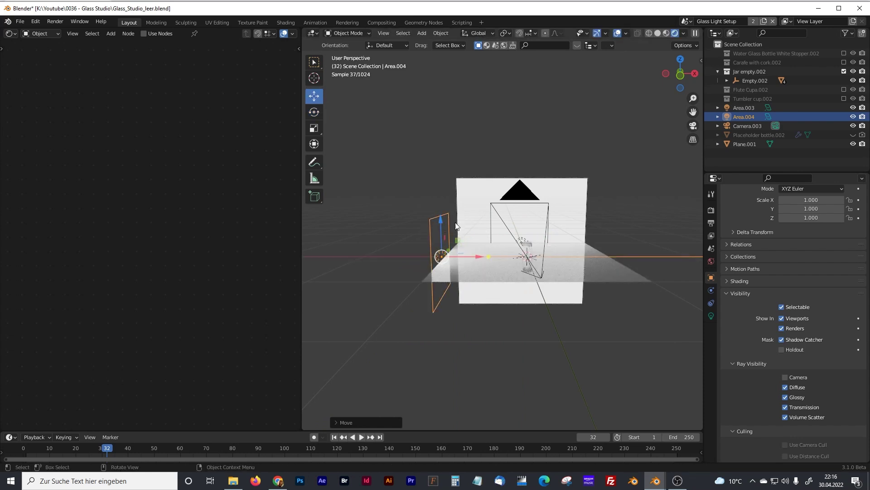
pyautogui.moveTo(476, 256); pyautogui.dragTo(536, 222, button='middle')
# Scale the light along Y to 1.764 and orbit to a frontal view.
pyautogui.press('s')
pyautogui.press('y')
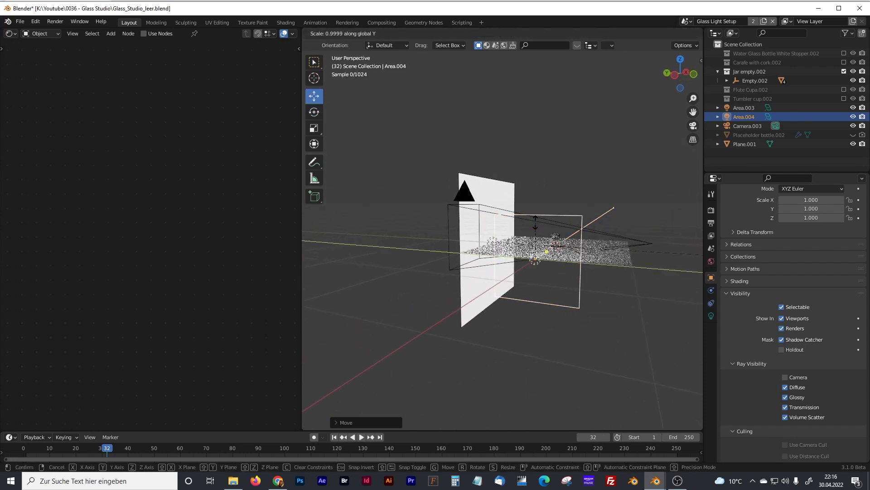
pyautogui.click(588, 220)
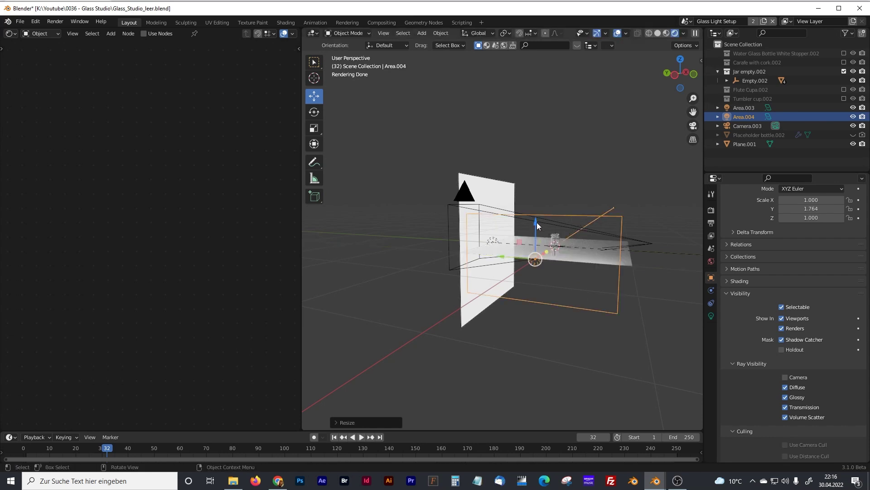
pyautogui.moveTo(573, 238); pyautogui.dragTo(355, 328, button='middle')
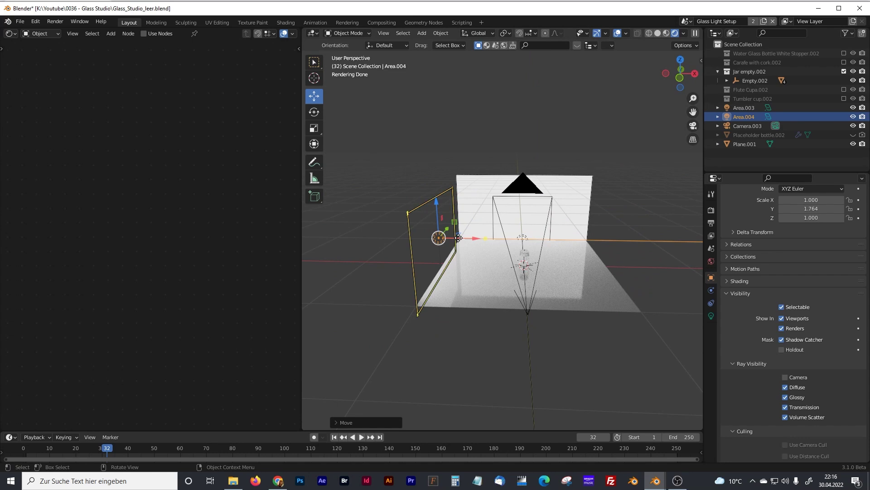
# Duplicate the area light to the right side, turned 180° to face the jar.
pyautogui.hotkey('shift', 'd')
pyautogui.click(621, 242)
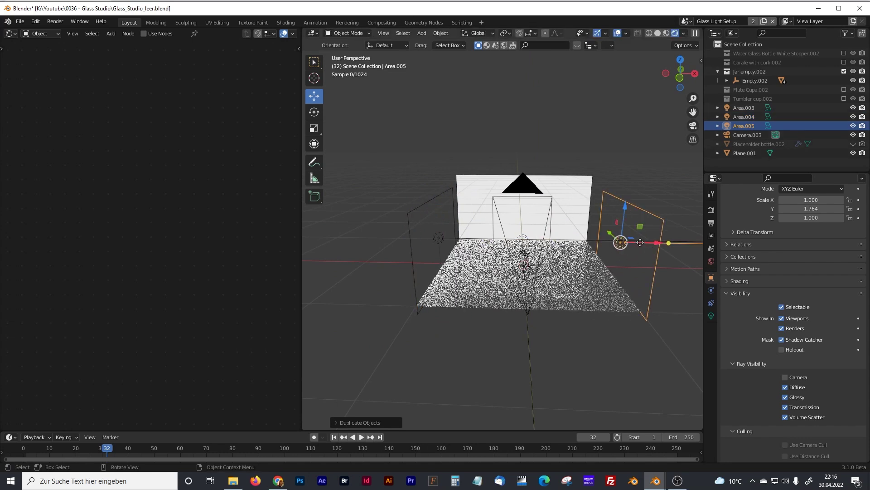
pyautogui.click(314, 112)
pyautogui.moveTo(608, 213); pyautogui.dragTo(648, 325)
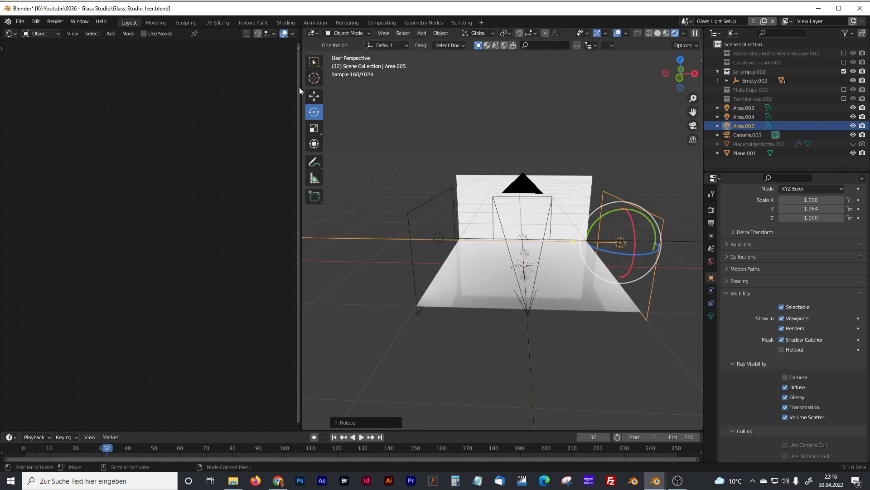
pyautogui.click(314, 96)
pyautogui.moveTo(621, 242); pyautogui.dragTo(608, 243)
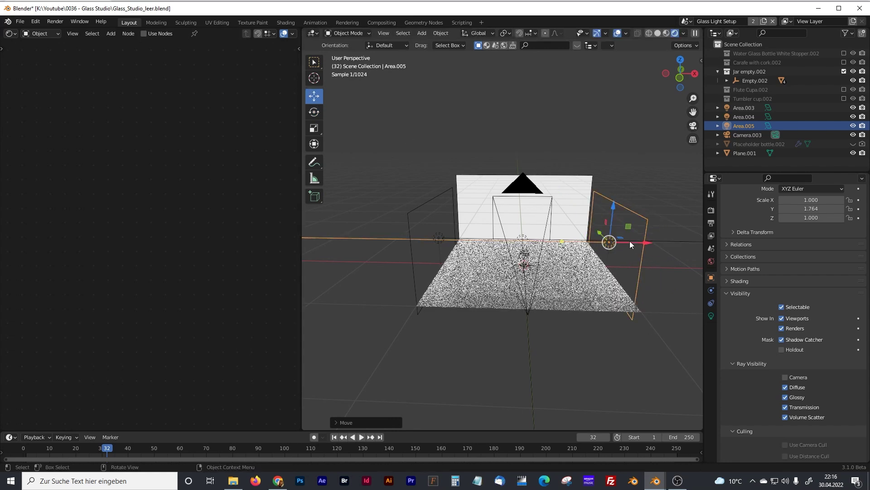
# View the render through the scene camera with the duplicate light deselected.
pyautogui.press('KP_0')
pyautogui.click(515, 184)
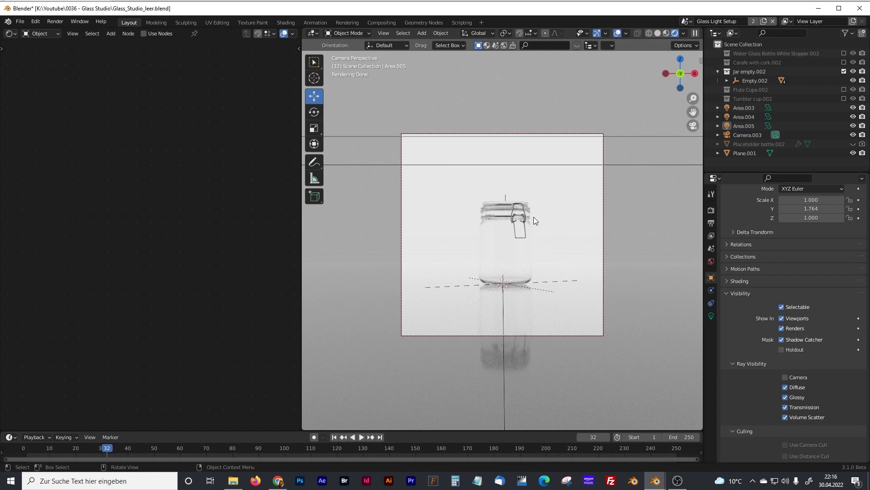
pyautogui.scroll(4, 534, 217)
pyautogui.scroll(-2, 523, 219)
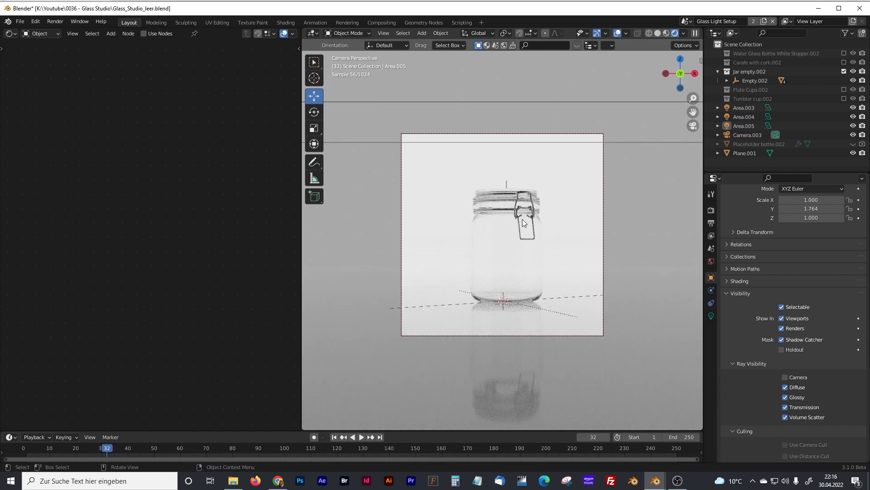
pyautogui.scroll(1, 513, 201)
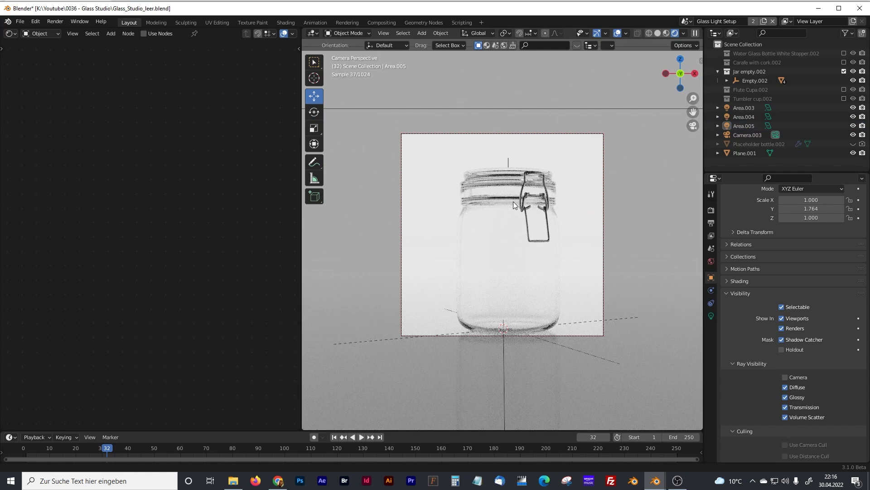
pyautogui.scroll(1, 510, 195)
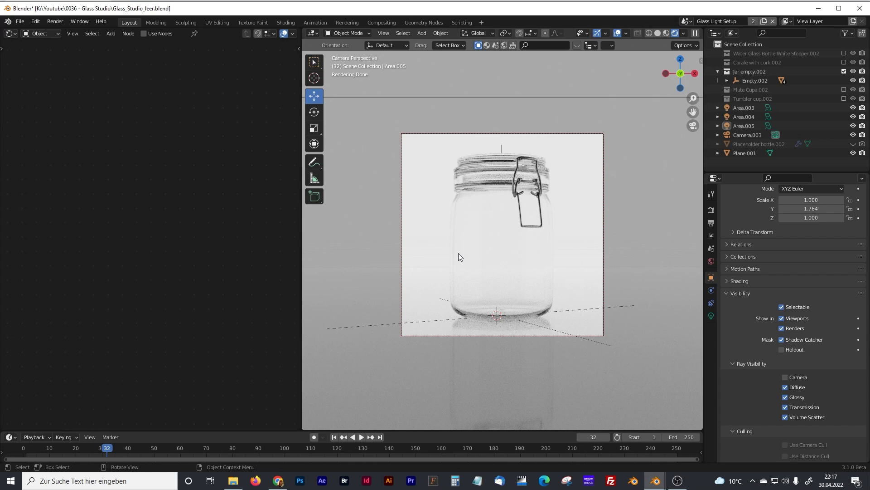
# Exit the camera view and add a new plane to the scene.
pyautogui.press('KP_0')
pyautogui.scroll(-5, 450, 245)
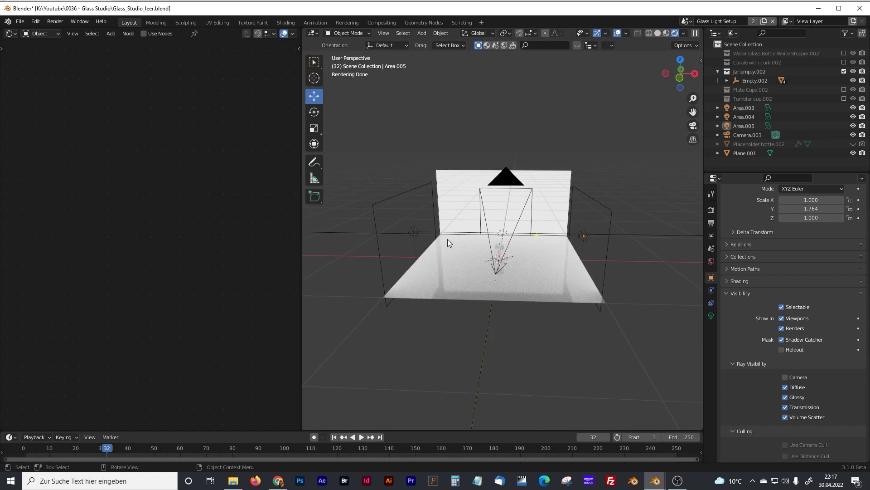
pyautogui.moveTo(447, 238); pyautogui.dragTo(393, 174, button='middle')
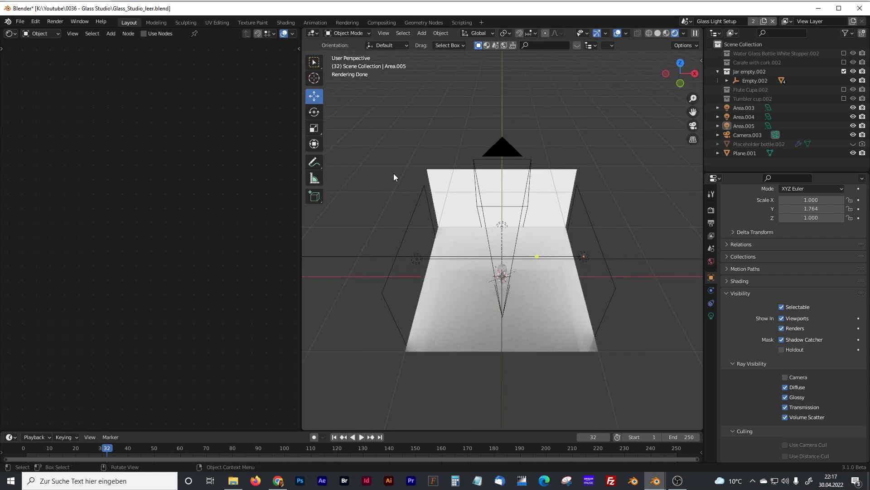
pyautogui.hotkey('shift', 'a')
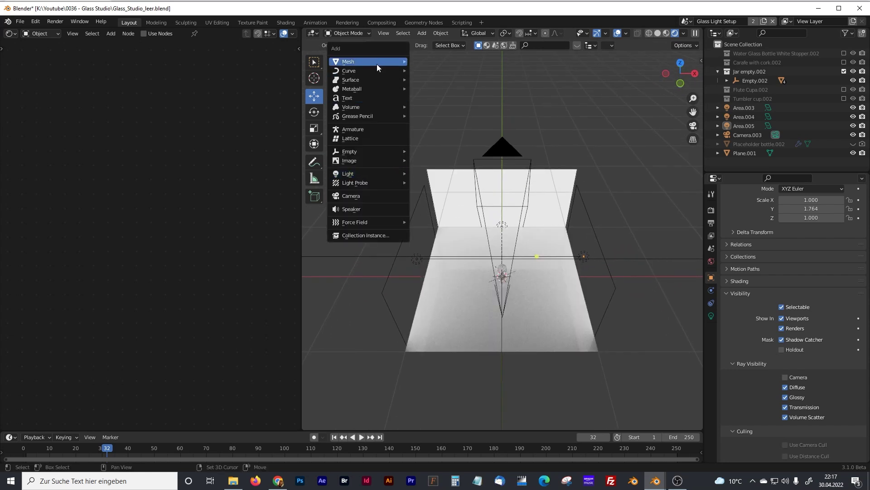
pyautogui.moveTo(374, 61)
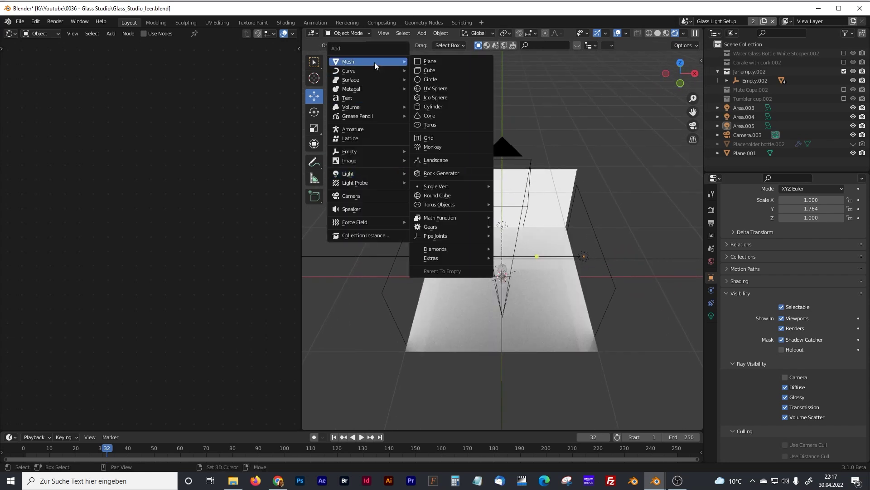
pyautogui.click(426, 62)
# Rotate the plane -90° on Y and move it to X -0.879 m as a left wall.
pyautogui.click(314, 112)
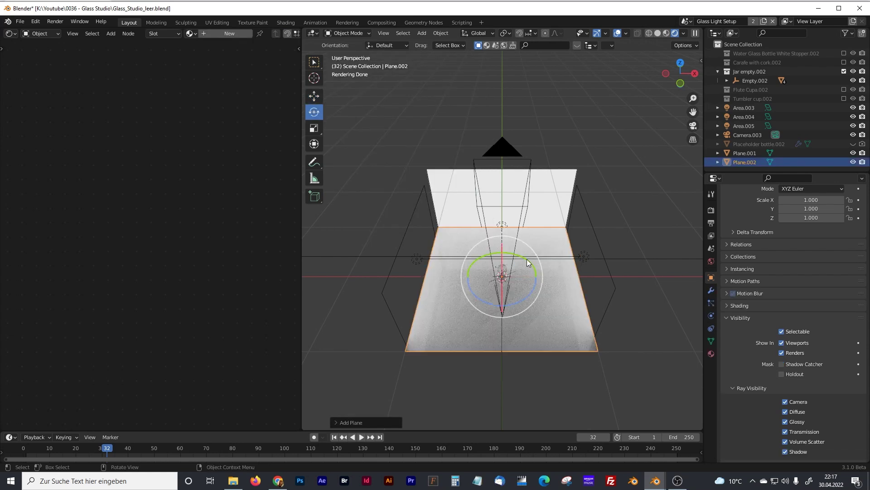
pyautogui.moveTo(528, 263); pyautogui.dragTo(485, 256)
pyautogui.click(314, 95)
pyautogui.moveTo(431, 190); pyautogui.dragTo(523, 250, button='middle')
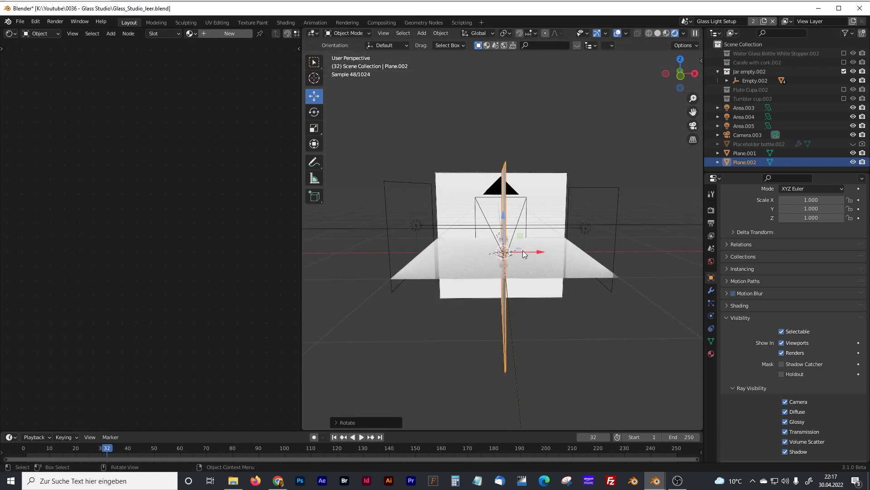
pyautogui.moveTo(523, 250); pyautogui.dragTo(456, 244)
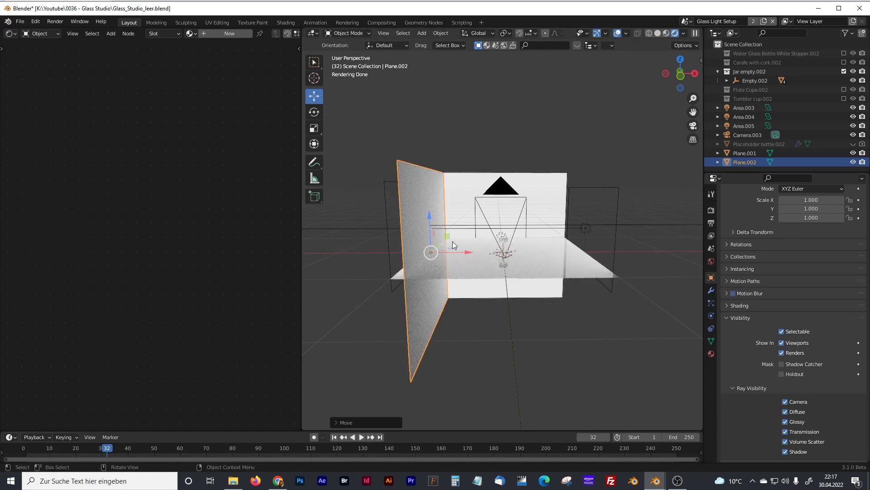
pyautogui.moveTo(452, 241)
pyautogui.mouseDown(button='middle')
pyautogui.moveTo(530, 245)
pyautogui.moveTo(454, 253)
pyautogui.mouseUp(button='middle')
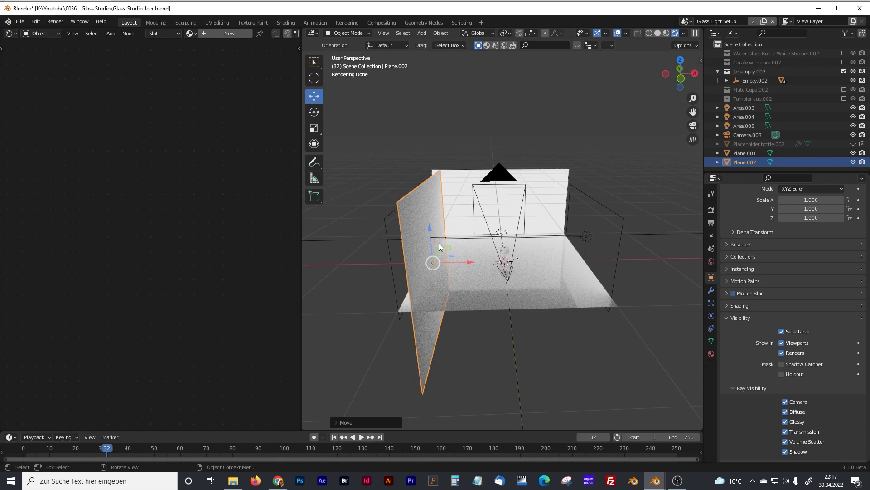
# Delete an accidental duplicate of the wall plane and reselect the left wall.
pyautogui.hotkey('shift', 'd')
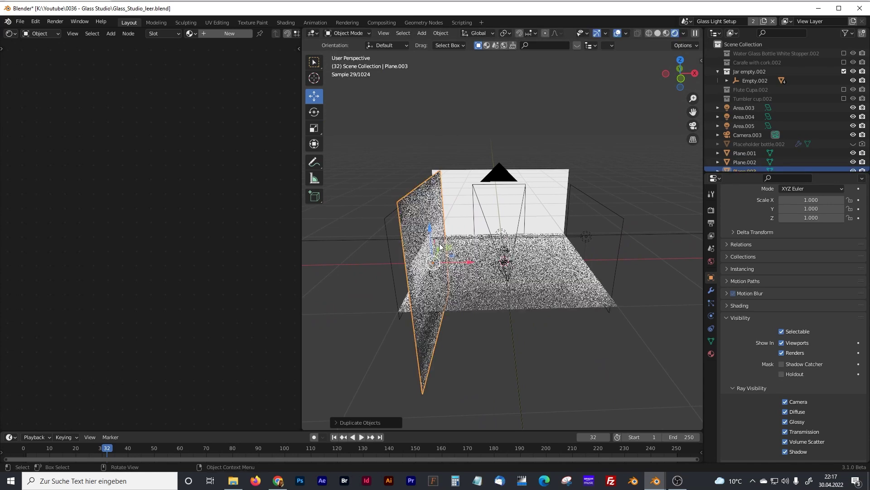
pyautogui.click(407, 263)
pyautogui.press('x')
pyautogui.click(406, 260)
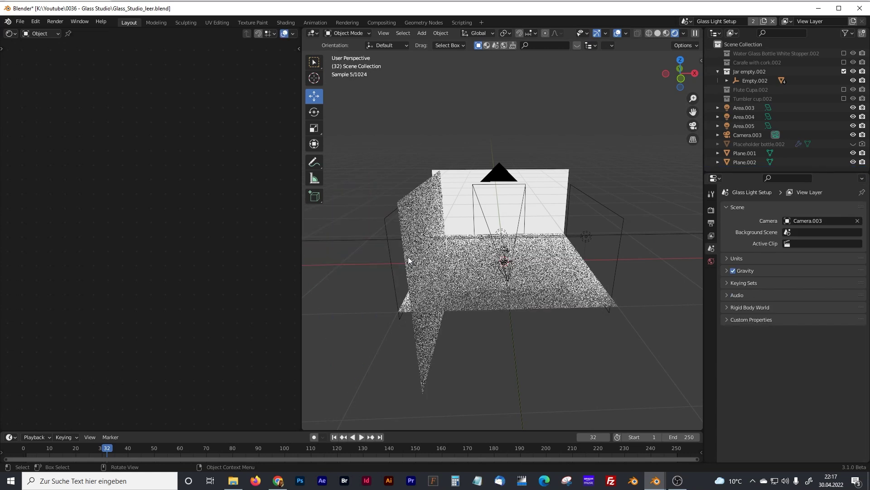
pyautogui.click(431, 210)
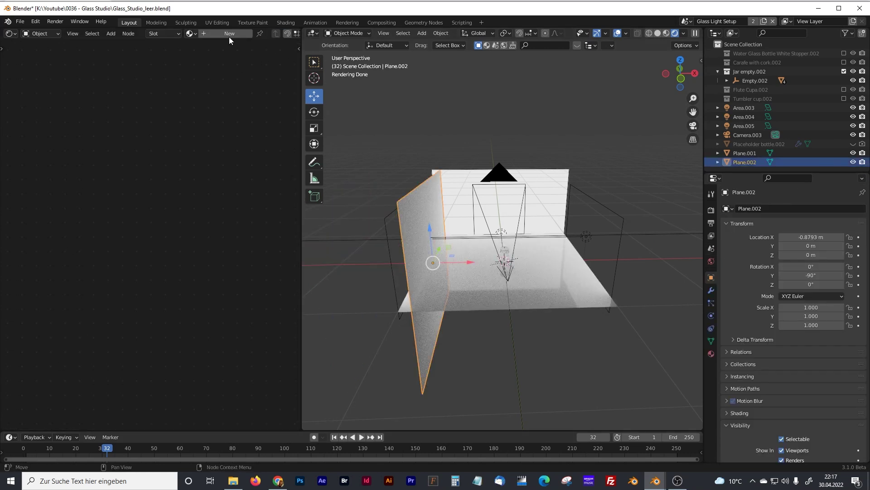
# Assign the Transparent Black Wall material to the left wall plane.
pyautogui.click(189, 33)
pyautogui.write('tr')
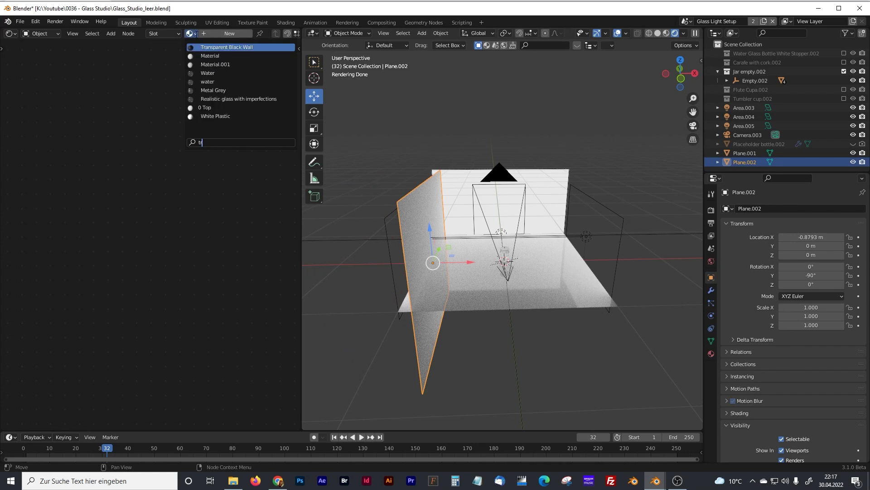
pyautogui.click(225, 48)
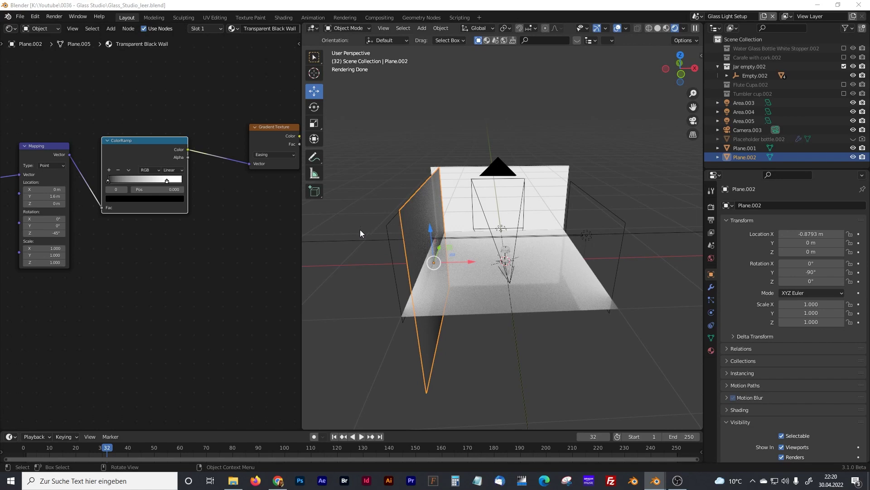
# Enable camera ray visibility on both Area.004 and Area.005, then reselect the left wall.
pyautogui.click(387, 229)
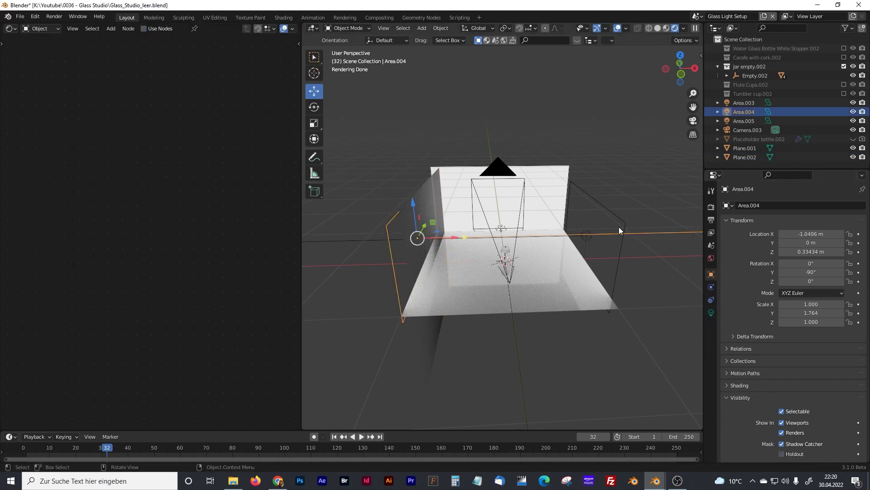
pyautogui.scroll(-5, 800, 399)
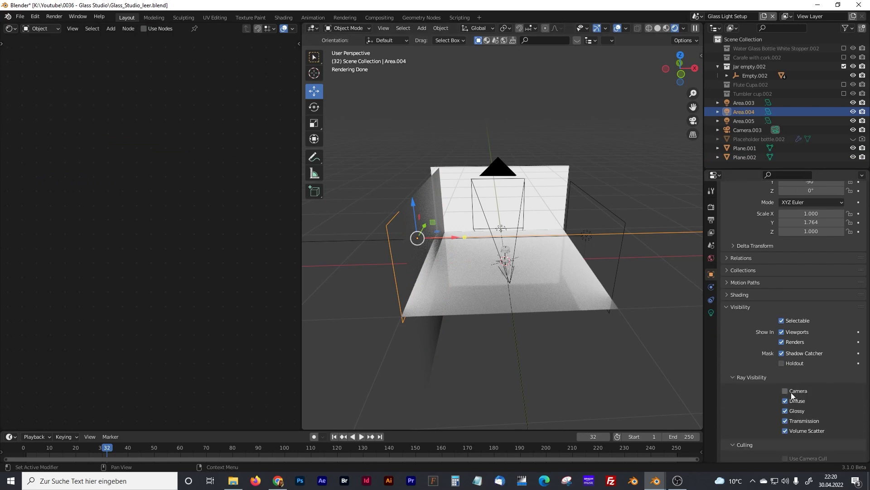
pyautogui.click(785, 390)
pyautogui.click(623, 254)
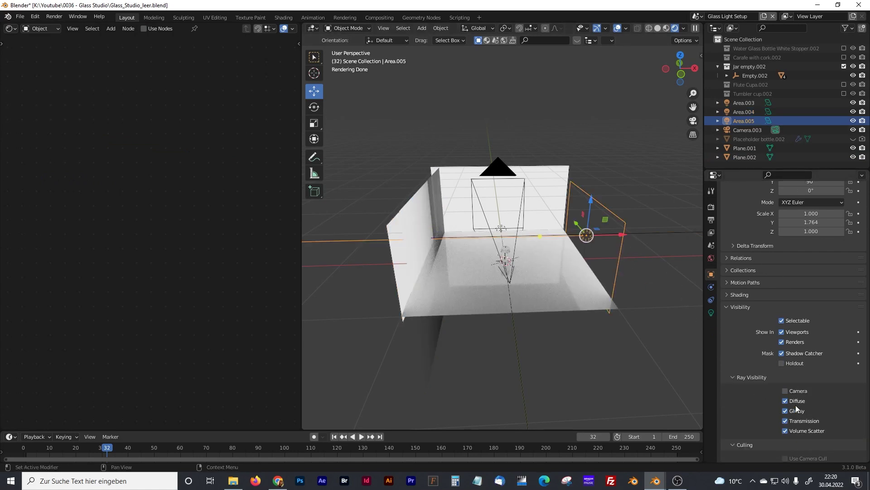
pyautogui.click(785, 390)
pyautogui.moveTo(560, 238); pyautogui.dragTo(439, 194, button='middle')
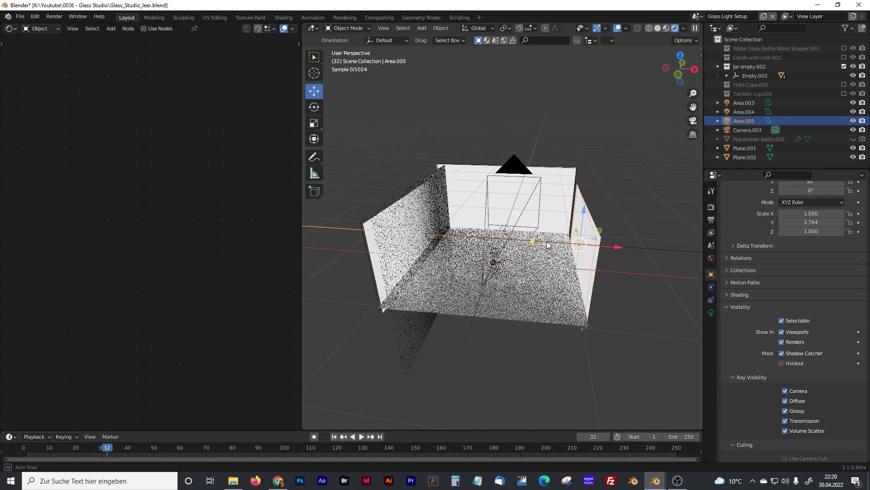
pyautogui.click(439, 194)
# Inspect the left wall's Principled BSDF node, check the camera render, then return to perspective.
pyautogui.moveTo(399, 239); pyautogui.dragTo(434, 165, button='middle')
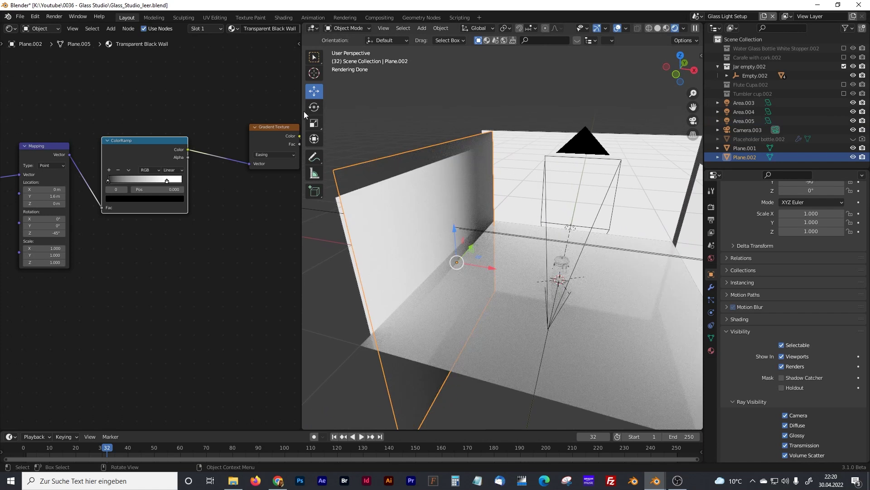
pyautogui.moveTo(301, 114); pyautogui.dragTo(414, 113)
pyautogui.moveTo(351, 114); pyautogui.dragTo(190, 144, button='middle')
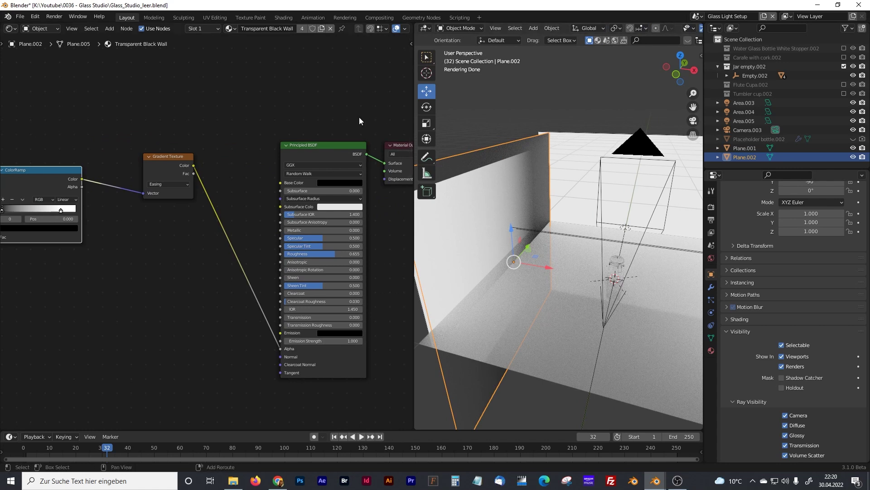
pyautogui.moveTo(349, 120); pyautogui.dragTo(282, 110, button='middle')
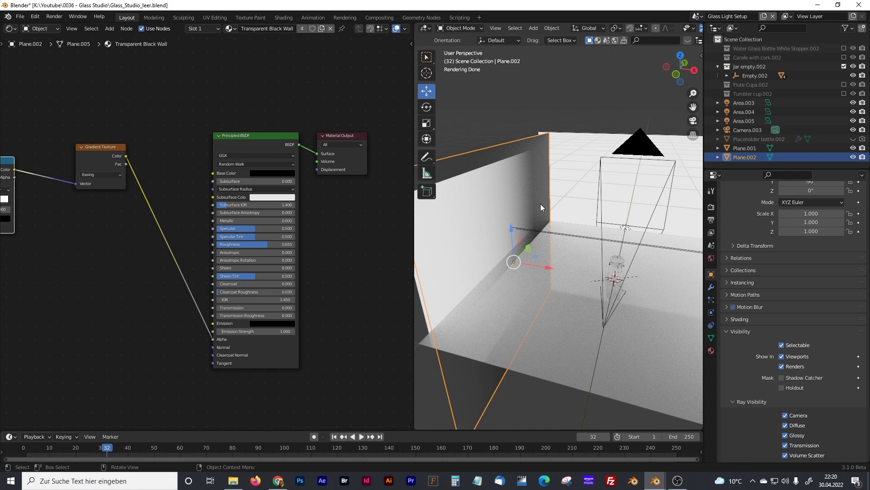
pyautogui.press('KP_0')
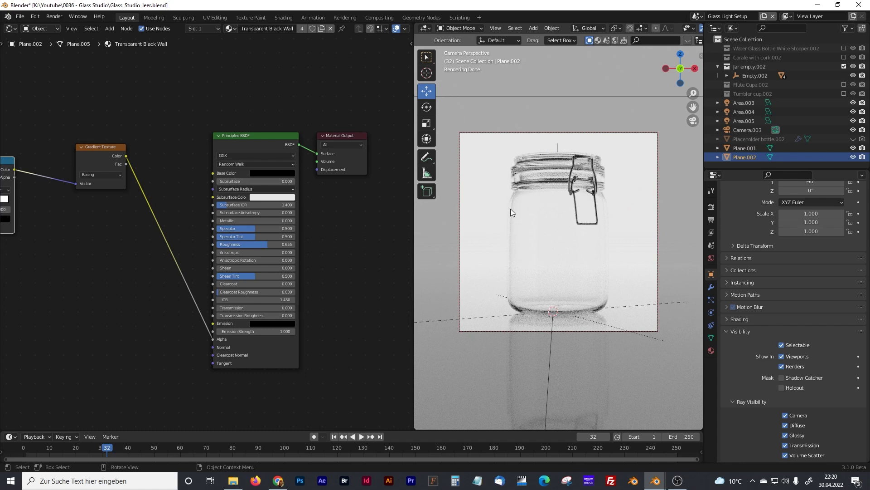
pyautogui.press('KP_0')
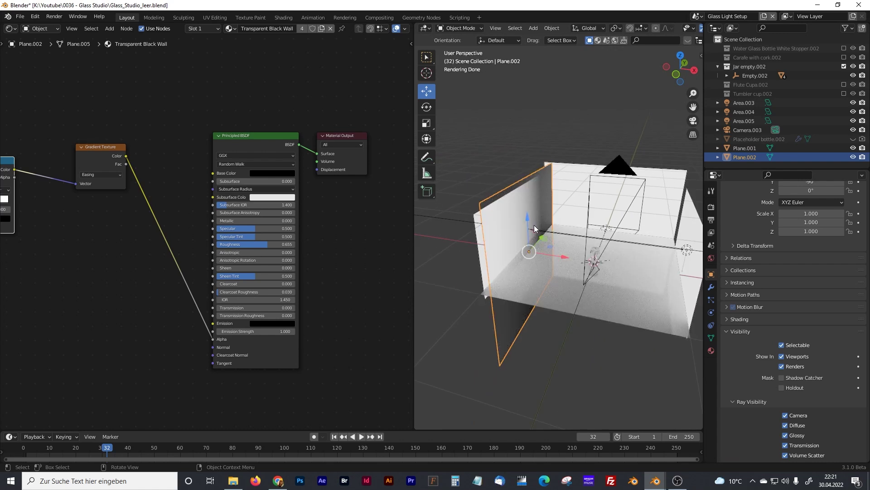
# Arrange the ColorRamp node beside the Gradient Texture node in the wall material.
pyautogui.moveTo(119, 154); pyautogui.dragTo(169, 233)
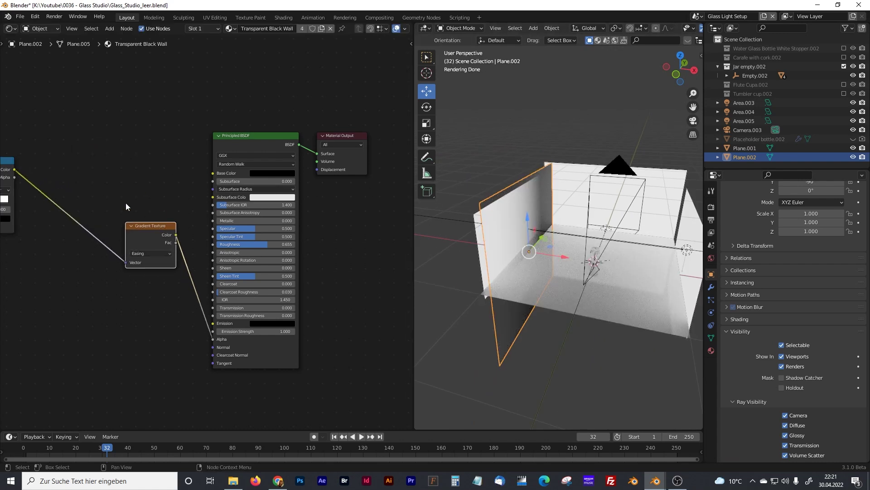
pyautogui.moveTo(126, 207); pyautogui.dragTo(238, 215, button='middle')
pyautogui.moveTo(75, 169); pyautogui.dragTo(139, 200)
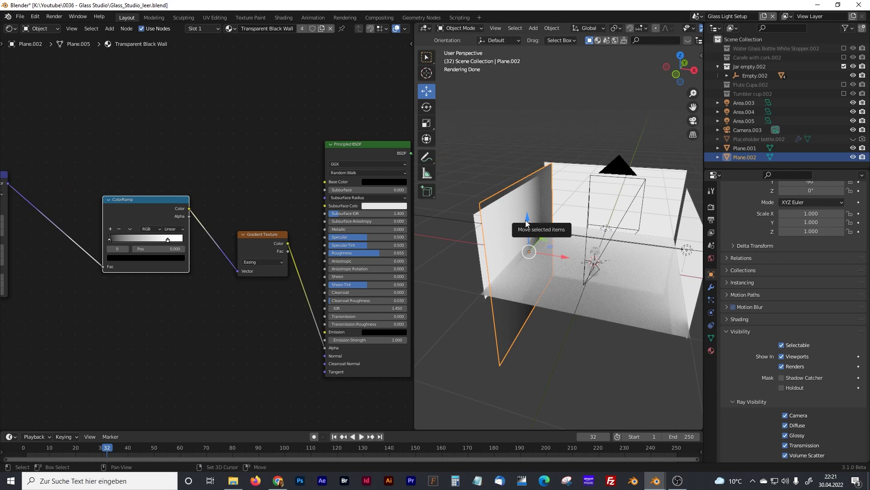
# Duplicate the gradient black wall as Plane.003 on the right side of the jar.
pyautogui.hotkey('shift', 'd')
pyautogui.click(659, 248)
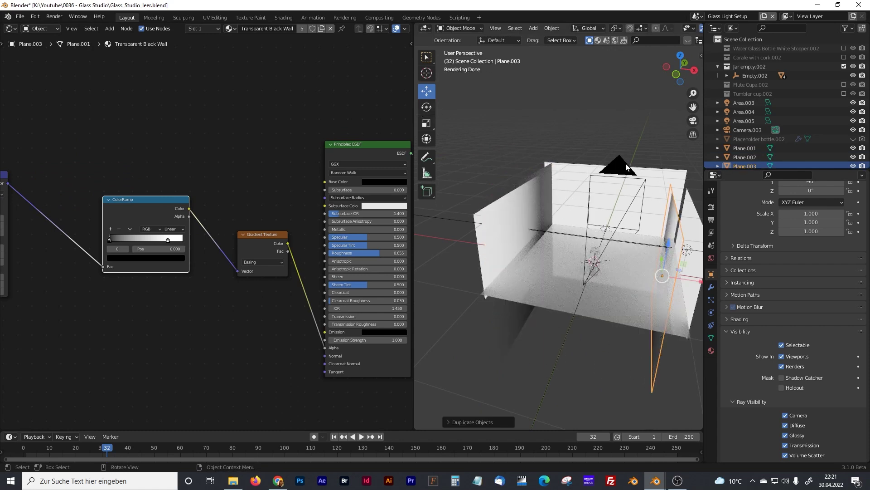
pyautogui.moveTo(626, 166); pyautogui.dragTo(438, 117, button='middle')
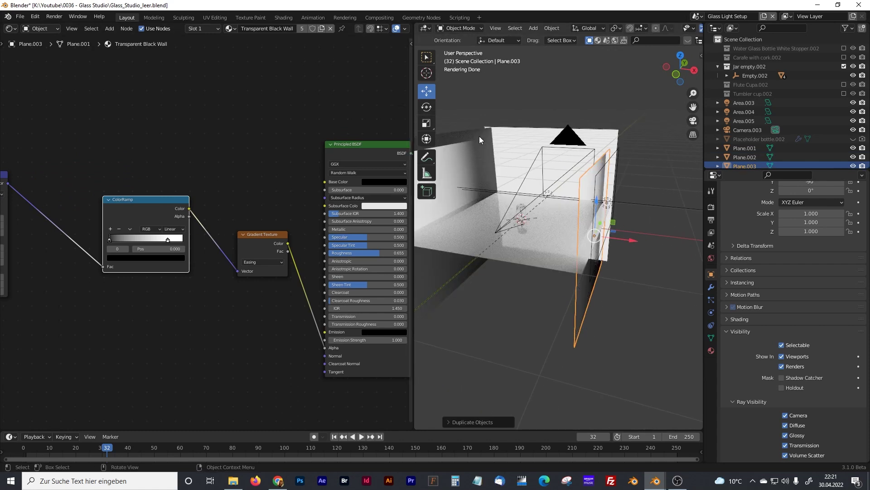
pyautogui.moveTo(480, 140); pyautogui.dragTo(631, 217, button='middle')
pyautogui.press('KP_1')
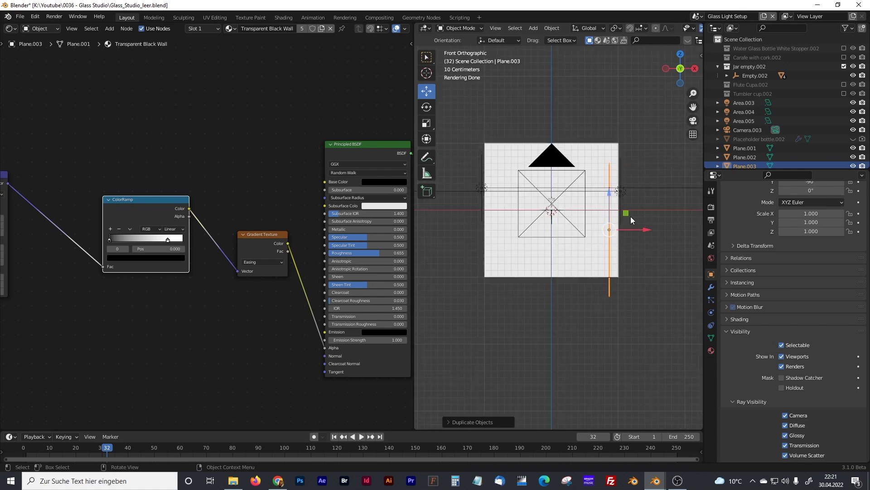
# Move the Area.005 light along X and check the result through the camera.
pyautogui.click(609, 194)
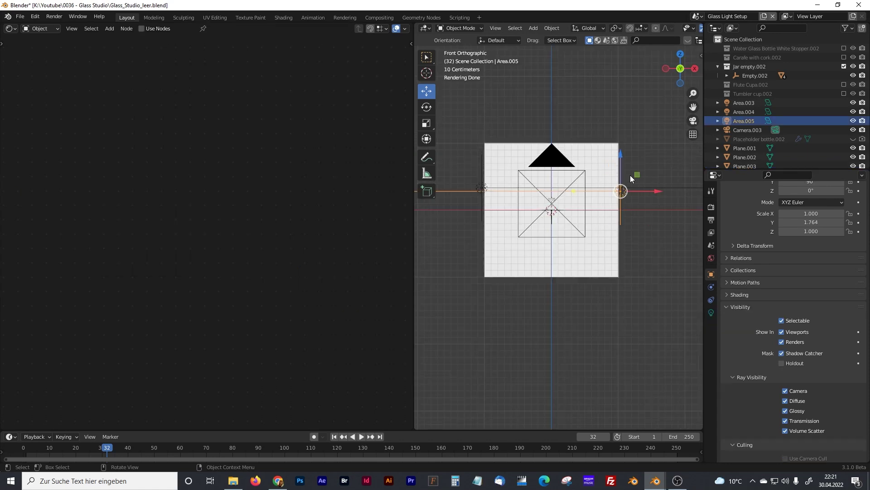
pyautogui.press('g')
pyautogui.press('x')
pyautogui.click(634, 192)
pyautogui.press('KP_0')
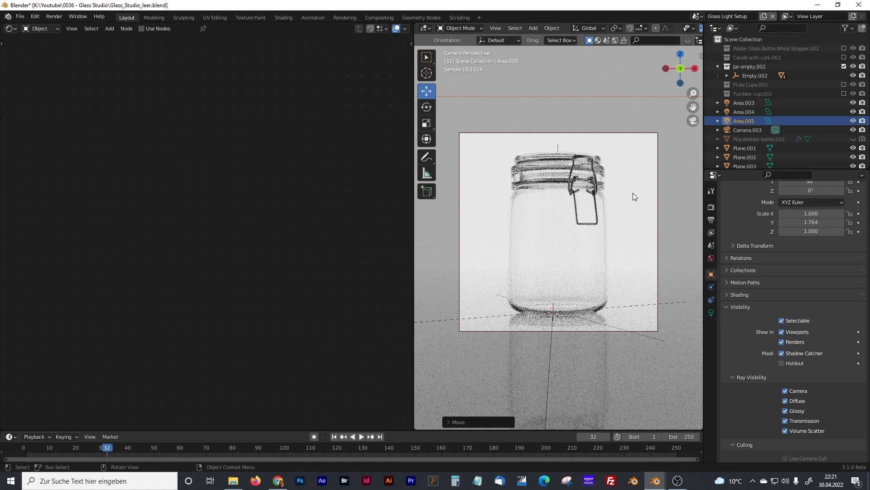
pyautogui.press('KP_1')
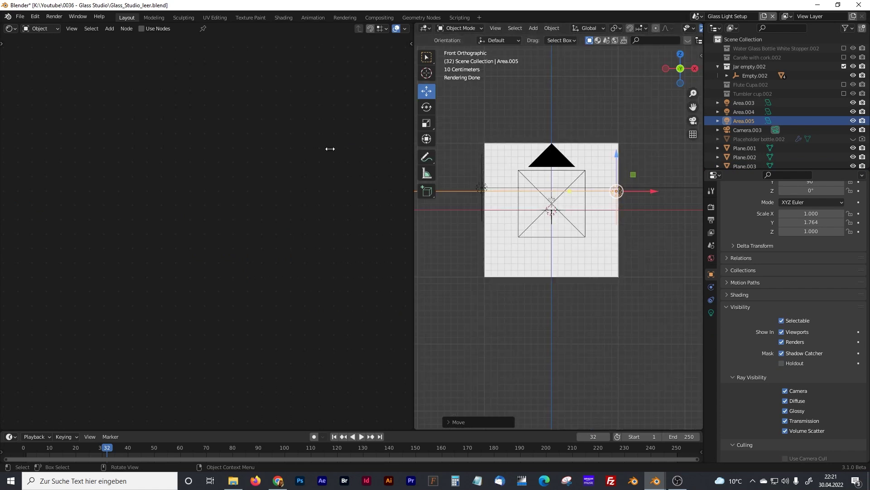
# Reposition the right wall Plane.003.
pyautogui.moveTo(414, 176); pyautogui.dragTo(303, 177)
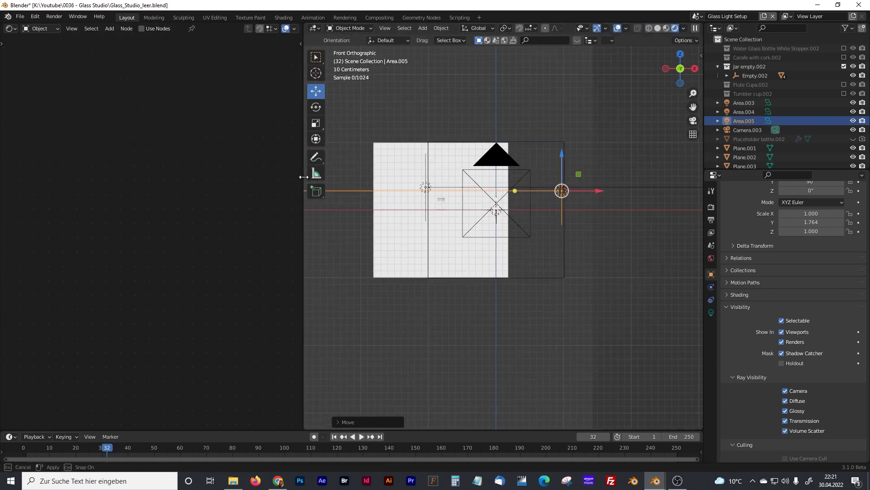
pyautogui.moveTo(499, 208); pyautogui.dragTo(572, 244, button='middle')
pyautogui.click(560, 200)
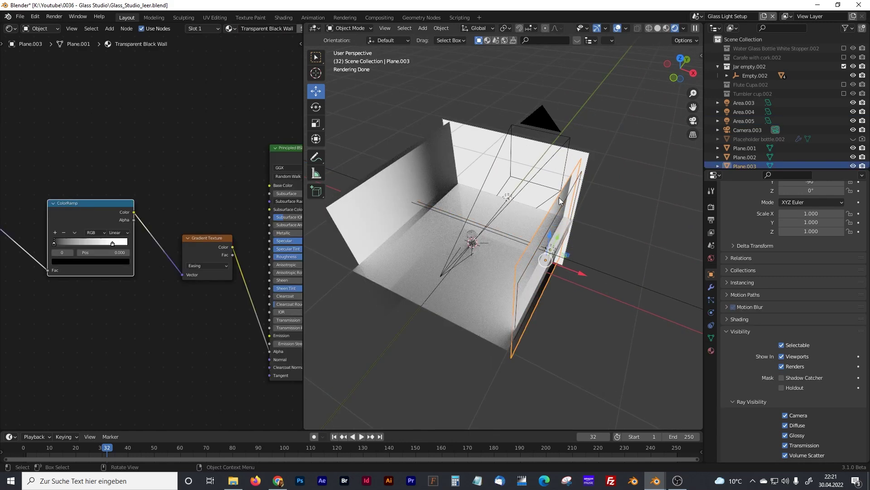
pyautogui.moveTo(581, 272); pyautogui.dragTo(526, 253)
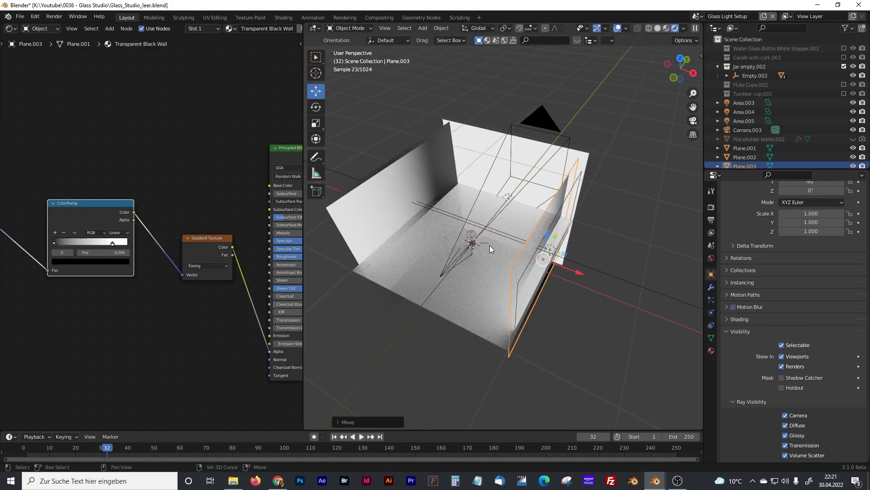
pyautogui.moveTo(489, 245); pyautogui.dragTo(566, 245, button='middle')
# Duplicate the left wall Plane.002 and rotate the copy 90° so it lies flat.
pyautogui.click(453, 181)
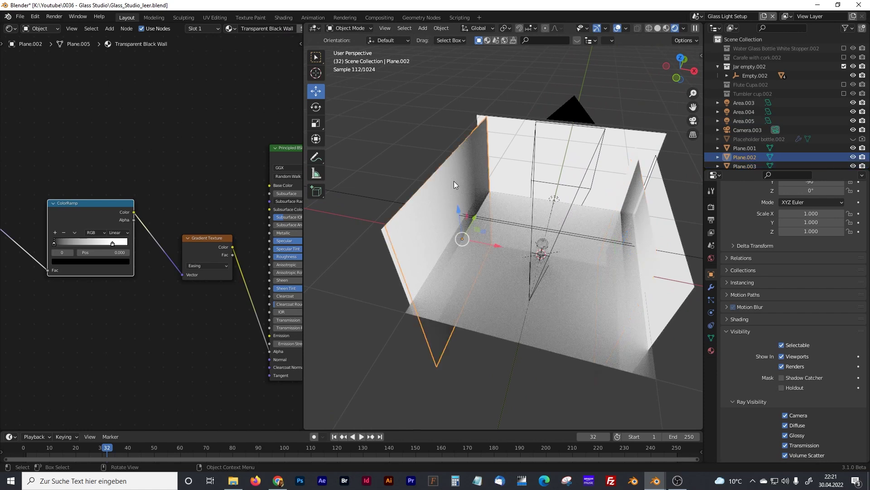
pyautogui.hotkey('shift', 'd')
pyautogui.click(499, 187)
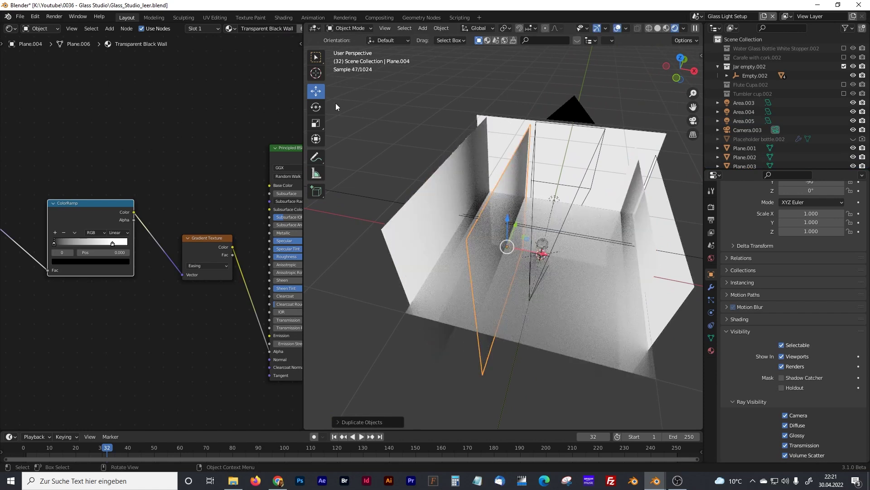
pyautogui.click(316, 107)
pyautogui.moveTo(499, 222); pyautogui.dragTo(541, 256)
pyautogui.moveTo(570, 281)
pyautogui.mouseDown()
pyautogui.moveTo(563, 276)
pyautogui.moveTo(581, 293)
pyautogui.mouseUp()
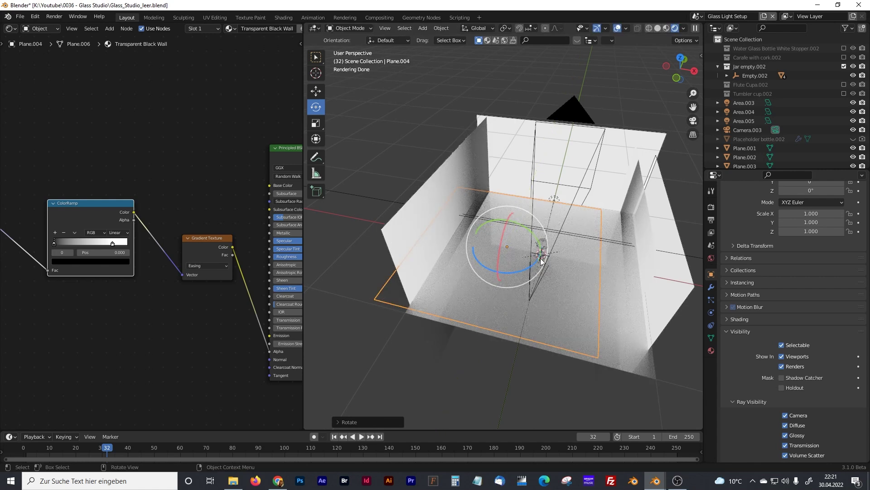
# Slide the flat panel Plane.004 along X, scale it to 1.122 and raise it above the studio.
pyautogui.click(316, 91)
pyautogui.moveTo(540, 258); pyautogui.dragTo(587, 270)
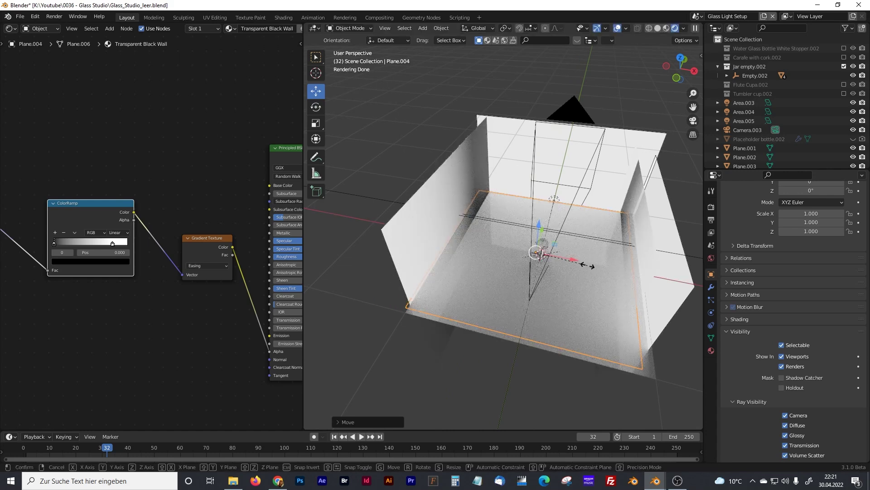
pyautogui.press('s')
pyautogui.click(594, 271)
pyautogui.moveTo(594, 271); pyautogui.dragTo(594, 222, button='middle')
pyautogui.press('g')
pyautogui.press('z')
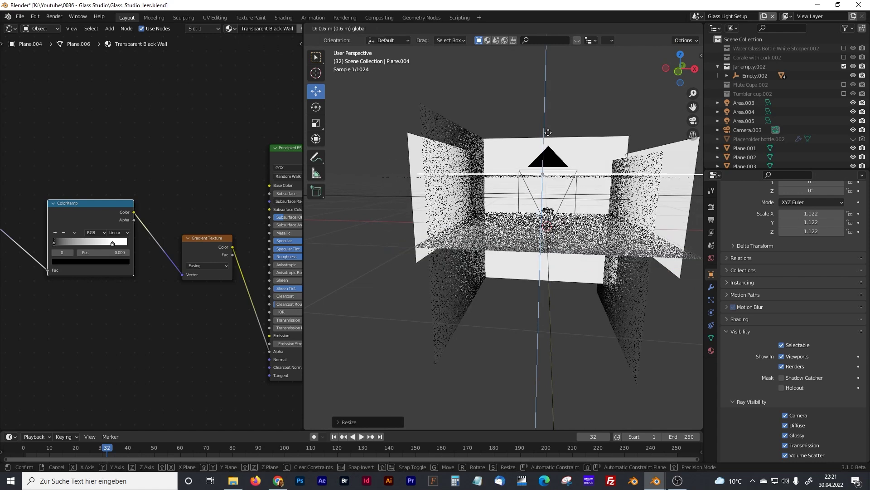
pyautogui.click(628, 182)
# Nudge the right wall Plane.003 slightly, then select light Area.003.
pyautogui.click(629, 182)
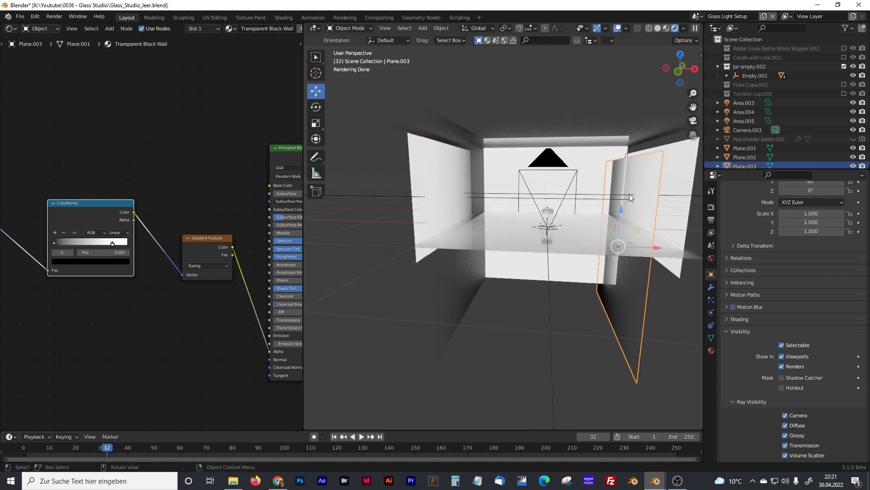
pyautogui.press('g')
pyautogui.click(634, 178)
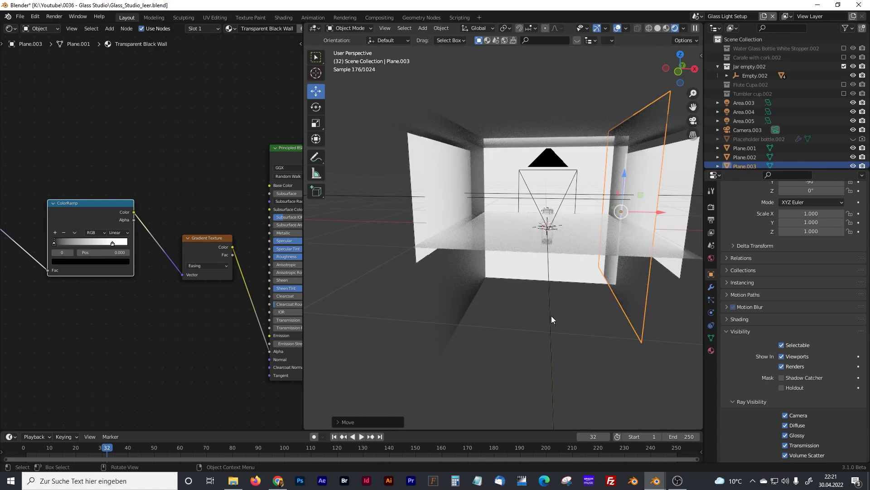
pyautogui.click(550, 222)
pyautogui.moveTo(550, 222); pyautogui.dragTo(494, 246, button='middle')
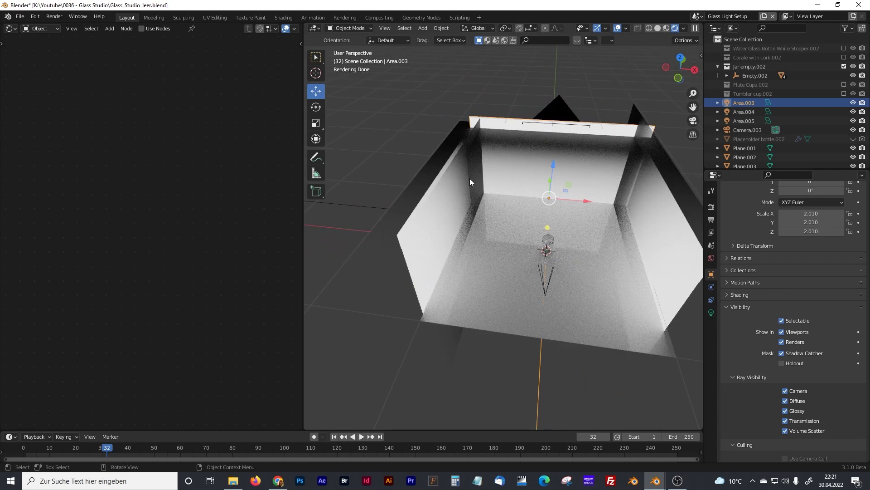
# Select top panel Plane.004, widen the node editor and tidy the Texture Coordinate and Mapping nodes.
pyautogui.click(470, 179)
pyautogui.keyDown('ctrl'); pyautogui.hscroll(-10, 197, 184); pyautogui.keyUp('ctrl')
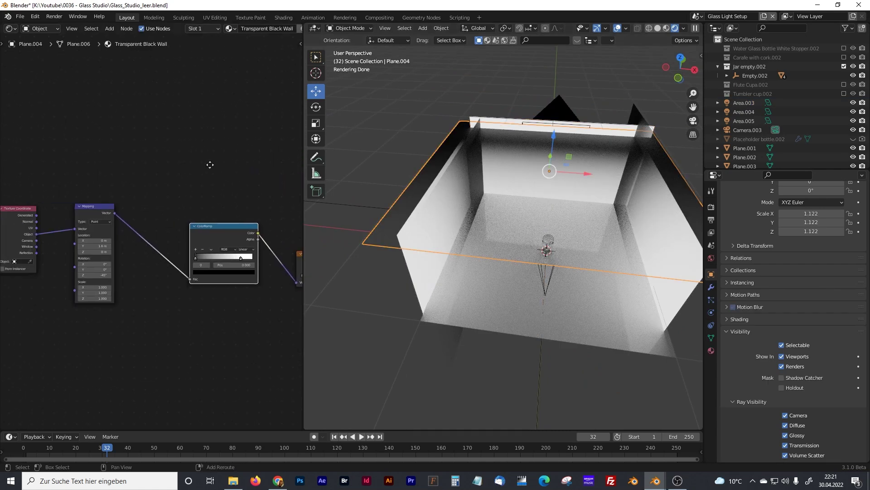
pyautogui.moveTo(302, 169); pyautogui.dragTo(473, 175)
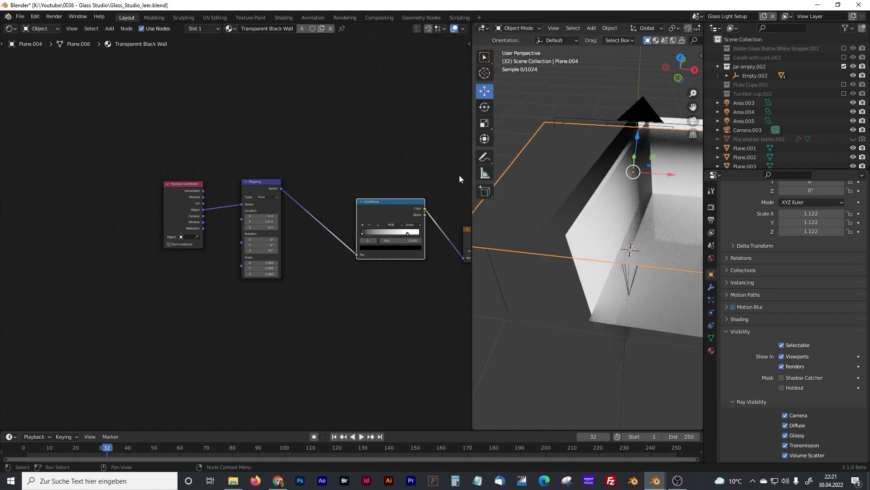
pyautogui.scroll(4, 172, 177)
pyautogui.moveTo(175, 186); pyautogui.dragTo(217, 182)
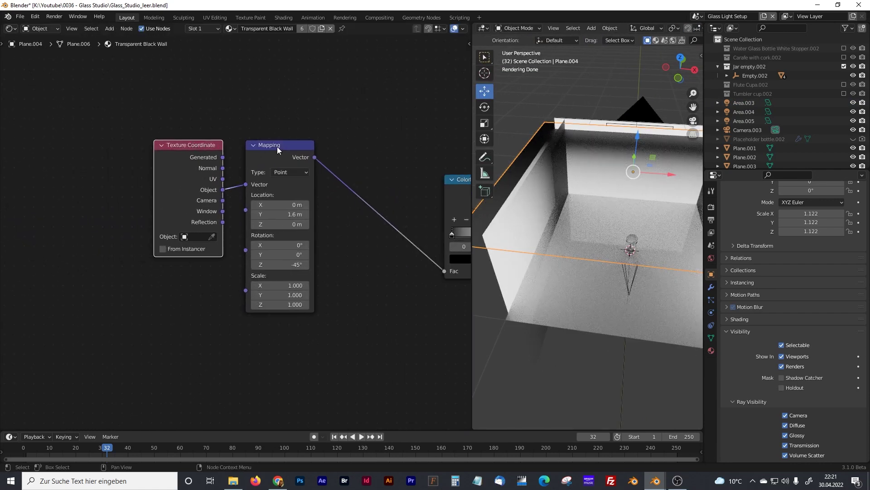
pyautogui.moveTo(278, 150); pyautogui.dragTo(283, 148)
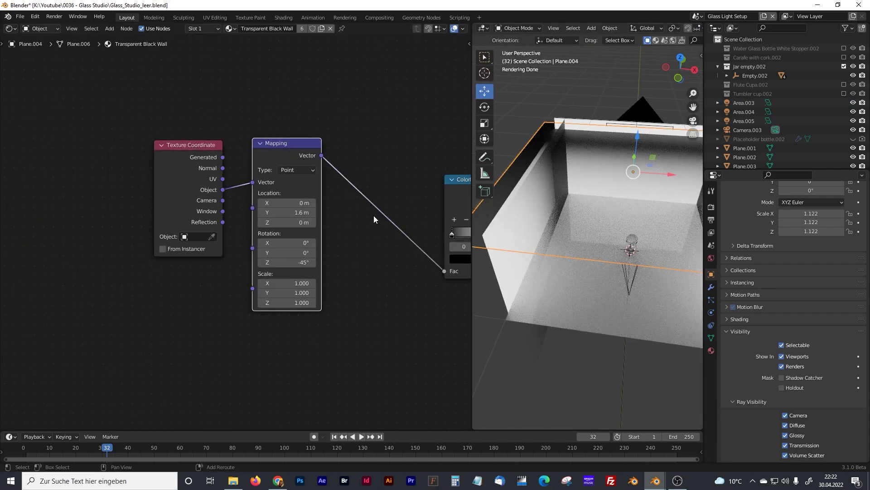
# Shift the Mapping Location Y offset and pull the ColorRamp's right stop inward to sharpen the fade.
pyautogui.moveTo(374, 216); pyautogui.dragTo(311, 194, button='middle')
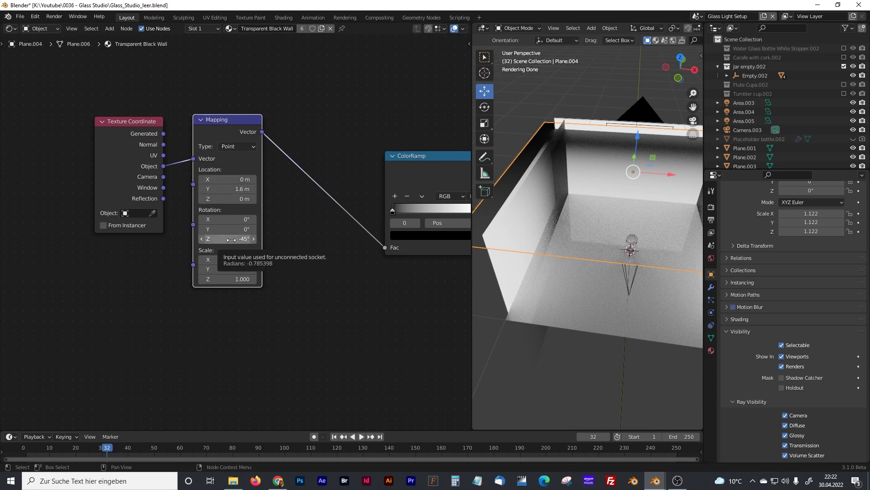
pyautogui.moveTo(331, 221); pyautogui.dragTo(279, 205, button='middle')
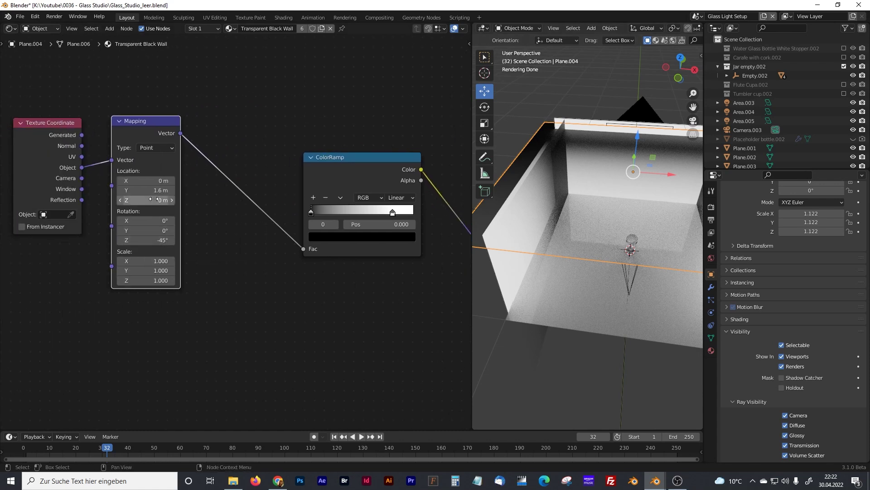
pyautogui.moveTo(151, 192)
pyautogui.mouseDown()
pyautogui.moveTo(179, 193)
pyautogui.moveTo(147, 192)
pyautogui.mouseUp()
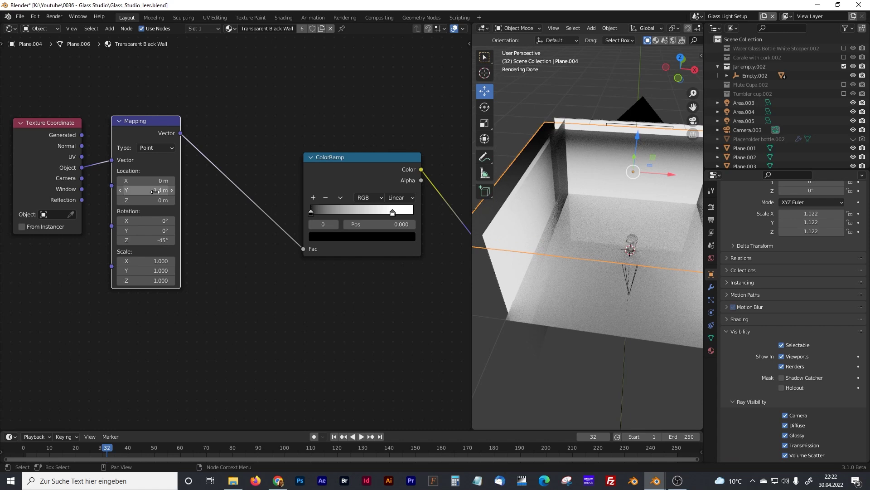
pyautogui.moveTo(347, 142); pyautogui.dragTo(290, 148, button='middle')
pyautogui.moveTo(280, 158); pyautogui.dragTo(234, 129)
pyautogui.moveTo(290, 189)
pyautogui.mouseDown()
pyautogui.moveTo(249, 191)
pyautogui.moveTo(279, 192)
pyautogui.mouseUp()
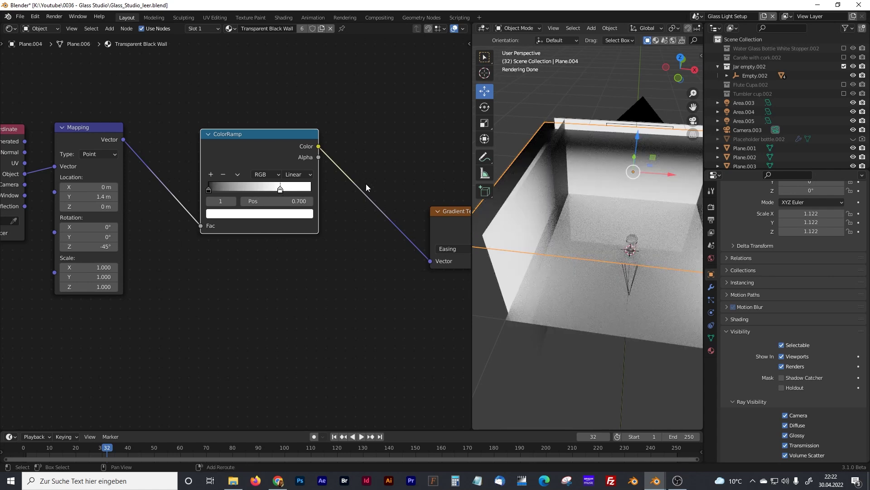
# Reposition the Gradient Texture node and inspect the Principled BSDF and Material Output nodes.
pyautogui.moveTo(365, 184); pyautogui.dragTo(312, 192, button='middle')
pyautogui.keyDown('ctrl'); pyautogui.scroll(-5, 304, 186); pyautogui.keyUp('ctrl')
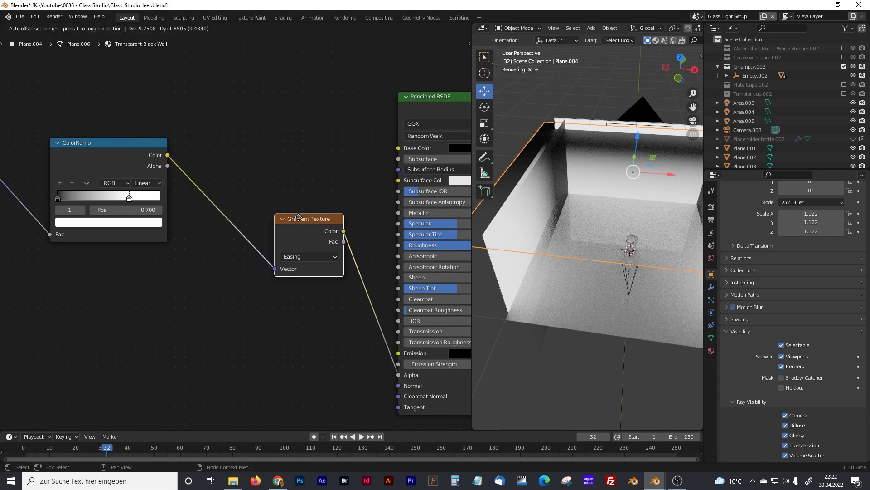
pyautogui.moveTo(308, 220); pyautogui.dragTo(275, 204)
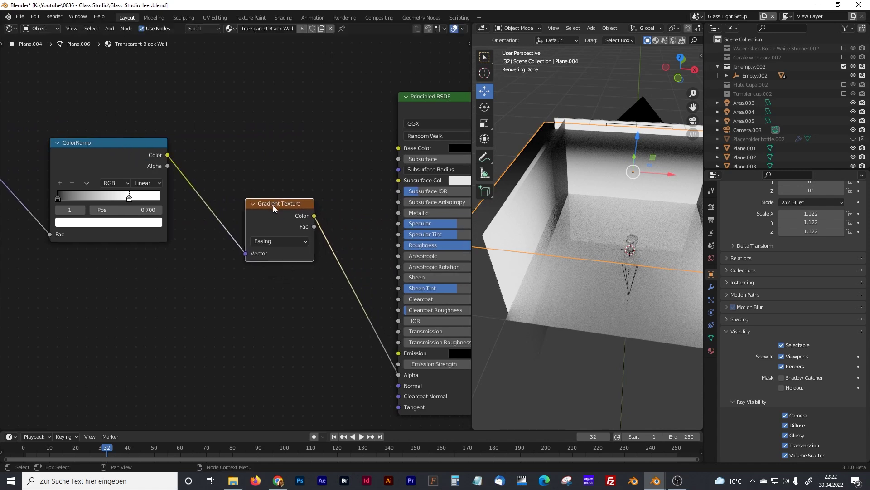
pyautogui.moveTo(302, 240); pyautogui.dragTo(236, 194, button='middle')
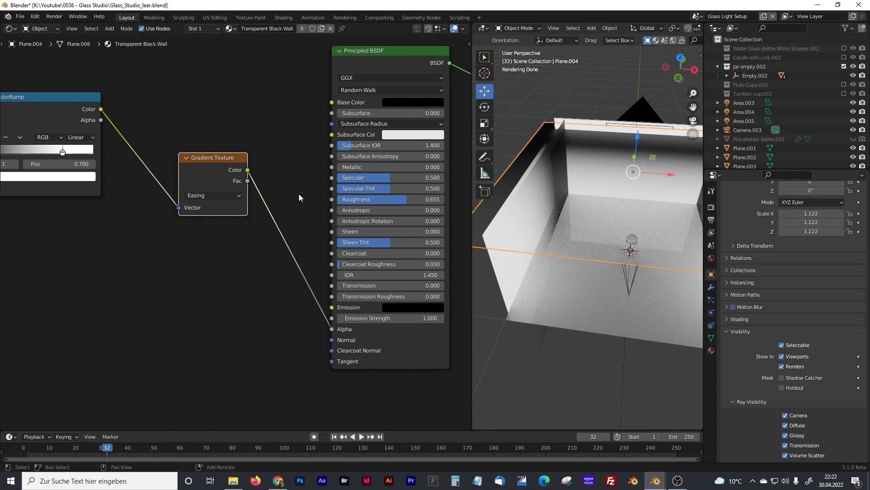
pyautogui.moveTo(299, 197); pyautogui.dragTo(252, 217, button='middle')
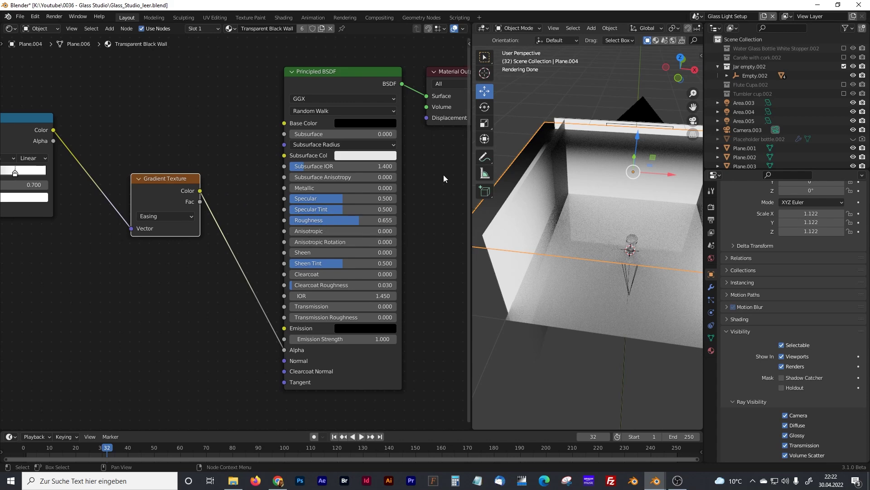
# Enlarge the 3D viewport to view the jar through the scene camera.
pyautogui.moveTo(470, 151); pyautogui.dragTo(198, 152)
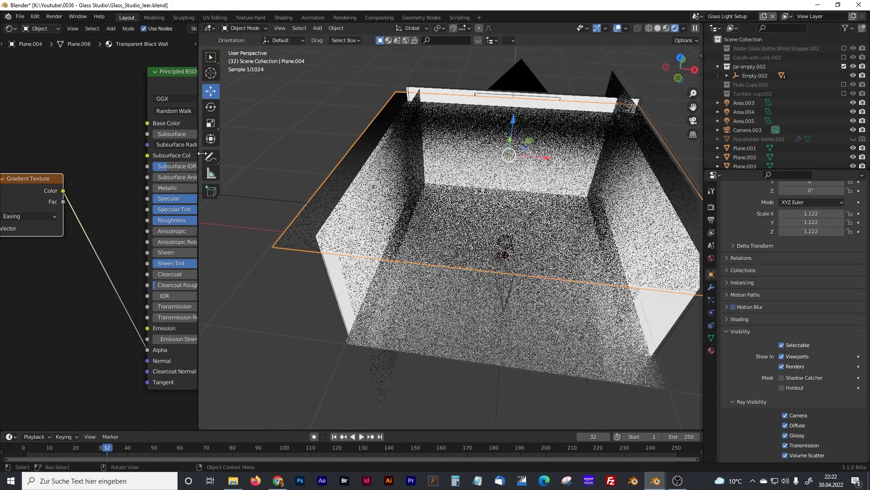
pyautogui.press('KP_0')
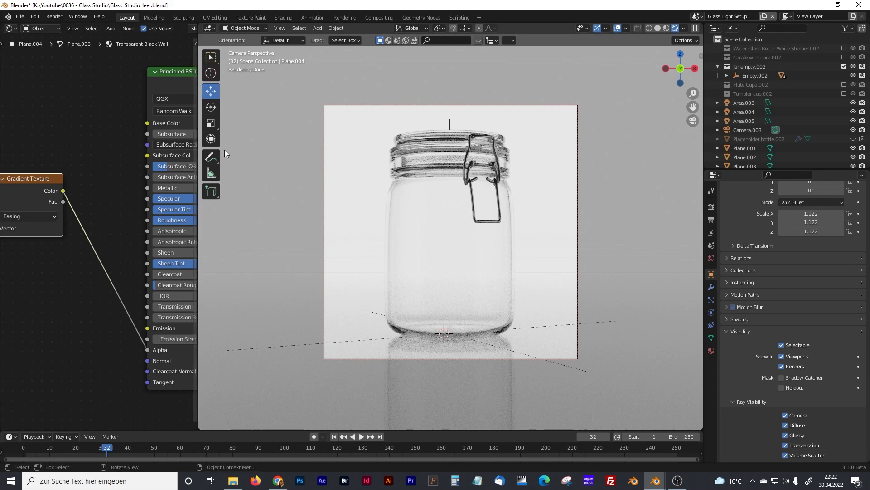
pyautogui.moveTo(199, 147); pyautogui.dragTo(308, 148)
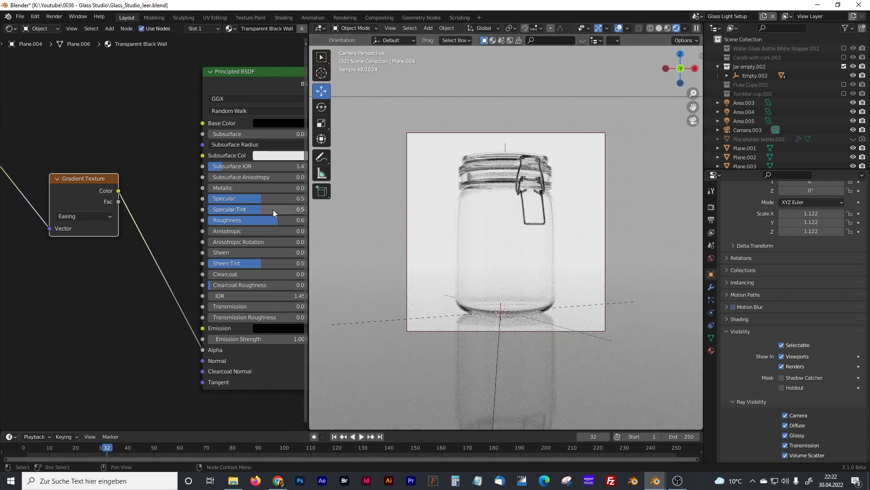
# Set the Color Management Look to High Contrast in Render Properties.
pyautogui.click(711, 207)
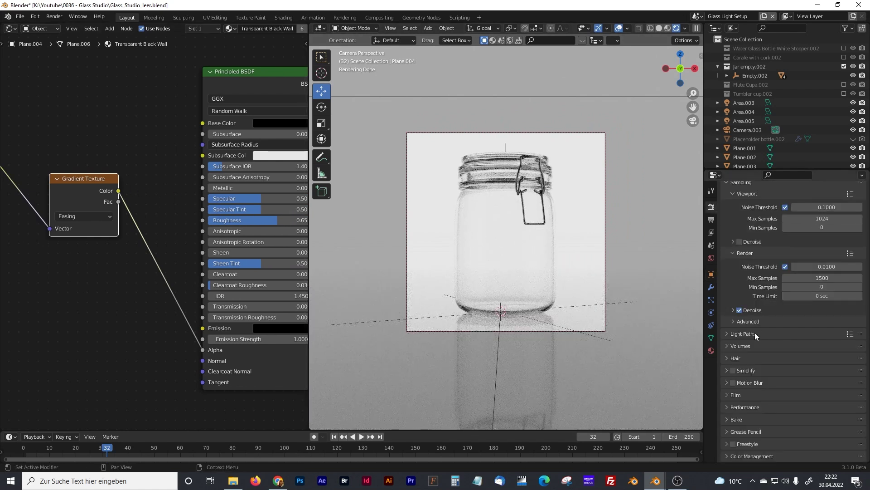
pyautogui.click(727, 455)
pyautogui.scroll(-5, 749, 415)
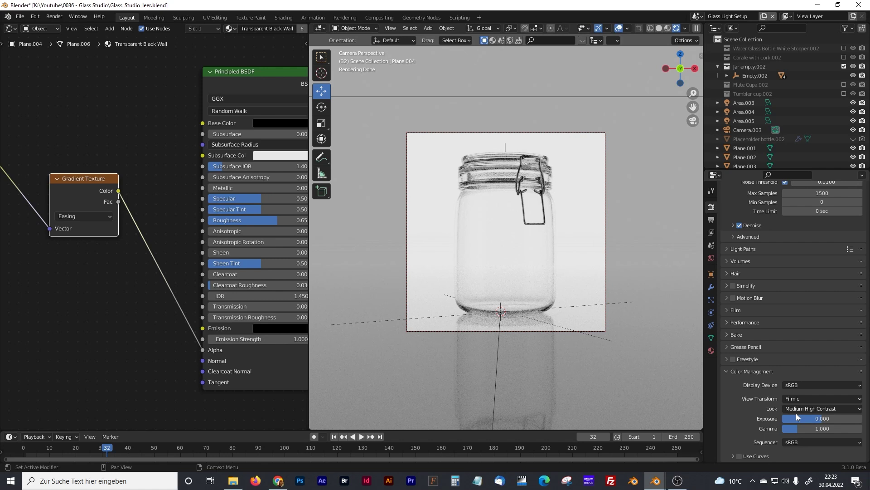
pyautogui.click(809, 408)
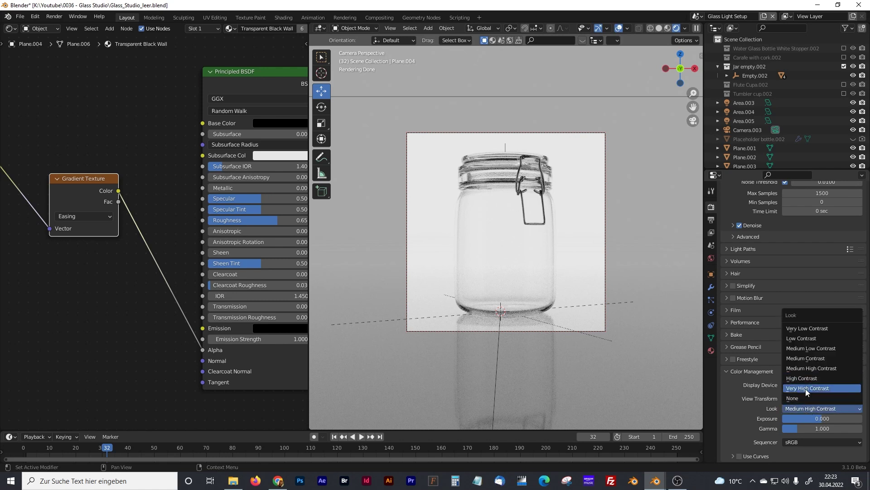
pyautogui.click(802, 378)
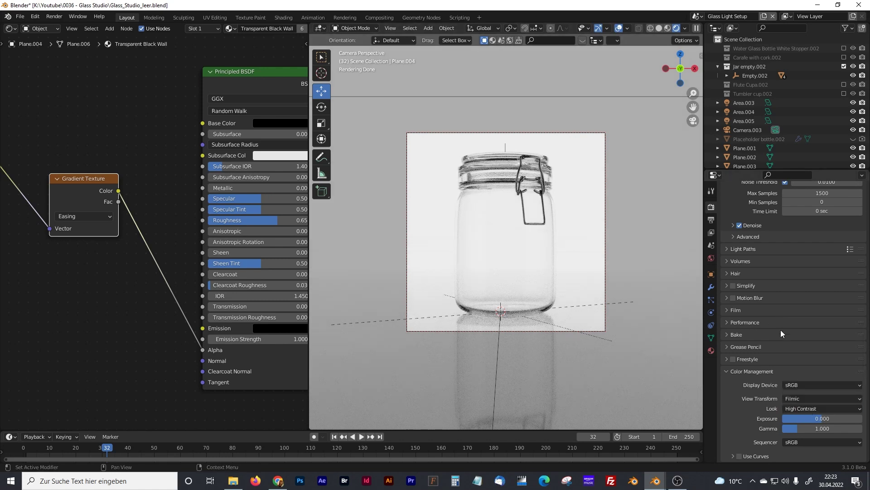
# Move the ColorRamp's black stop to 0.445 and raise Mapping Location Y to 1.8 m.
pyautogui.moveTo(50, 115); pyautogui.dragTo(218, 121, button='middle')
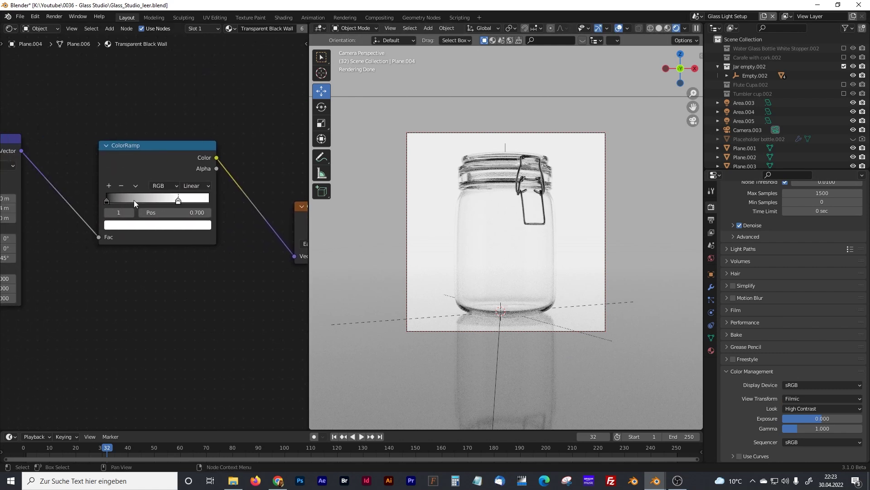
pyautogui.moveTo(106, 200)
pyautogui.mouseDown()
pyautogui.moveTo(152, 203)
pyautogui.moveTo(106, 202)
pyautogui.mouseUp()
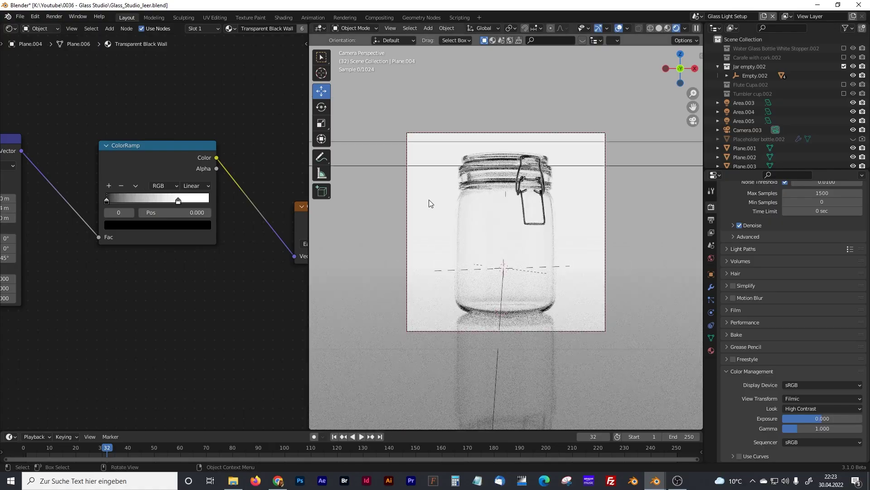
pyautogui.moveTo(437, 200); pyautogui.dragTo(472, 203, button='middle')
pyautogui.moveTo(243, 194); pyautogui.dragTo(314, 196, button='middle')
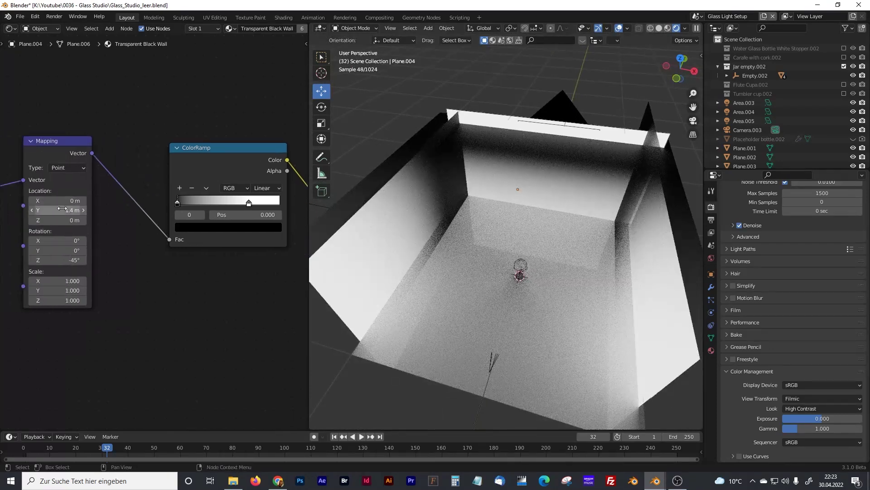
pyautogui.moveTo(59, 210); pyautogui.dragTo(68, 210)
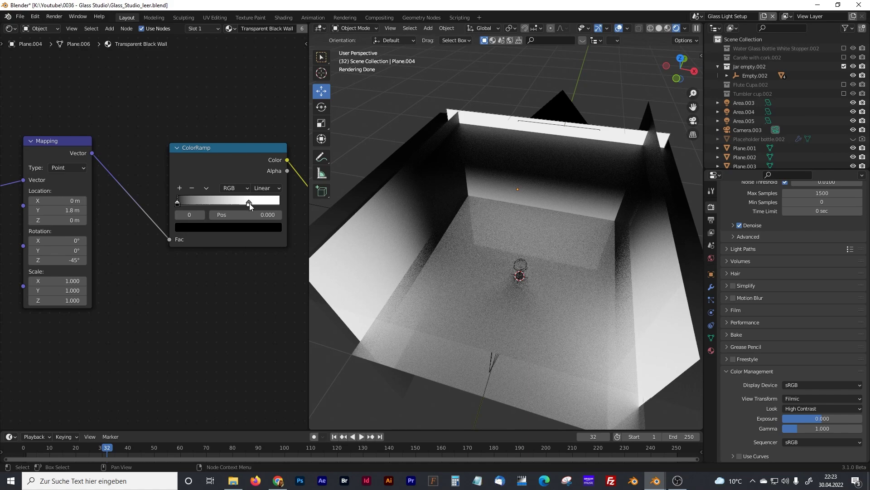
# Adjust the white stop and move the black stop to 0.573 for harder wall edges.
pyautogui.moveTo(249, 203)
pyautogui.mouseDown()
pyautogui.moveTo(227, 205)
pyautogui.moveTo(260, 207)
pyautogui.moveTo(245, 205)
pyautogui.mouseUp()
pyautogui.click(178, 204)
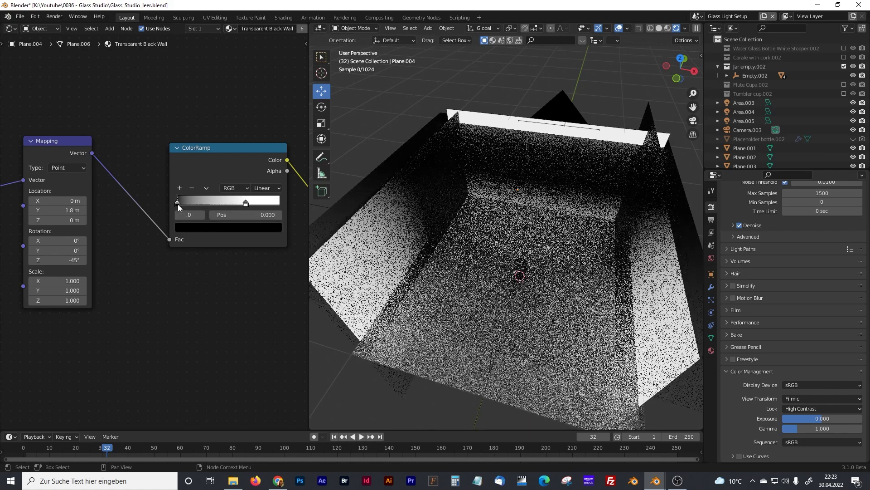
pyautogui.moveTo(177, 204); pyautogui.dragTo(236, 205)
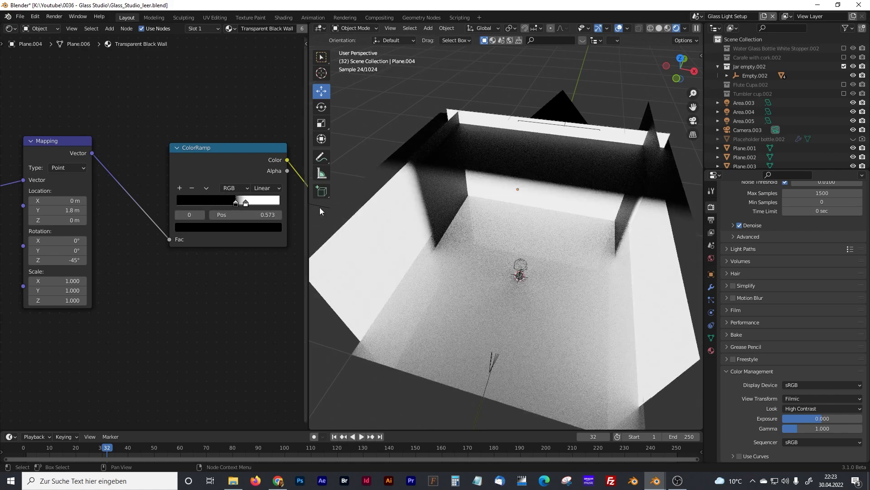
pyautogui.scroll(5, 431, 219)
pyautogui.moveTo(503, 229); pyautogui.dragTo(553, 227, button='middle')
pyautogui.scroll(-4, 565, 226)
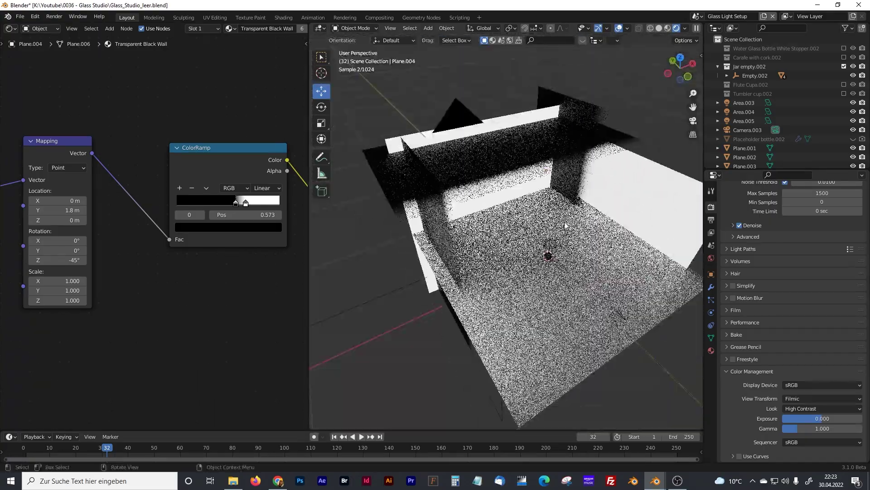
pyautogui.scroll(-2, 565, 225)
# Shift wall Plane.003 slightly along its Y axis.
pyautogui.click(585, 203)
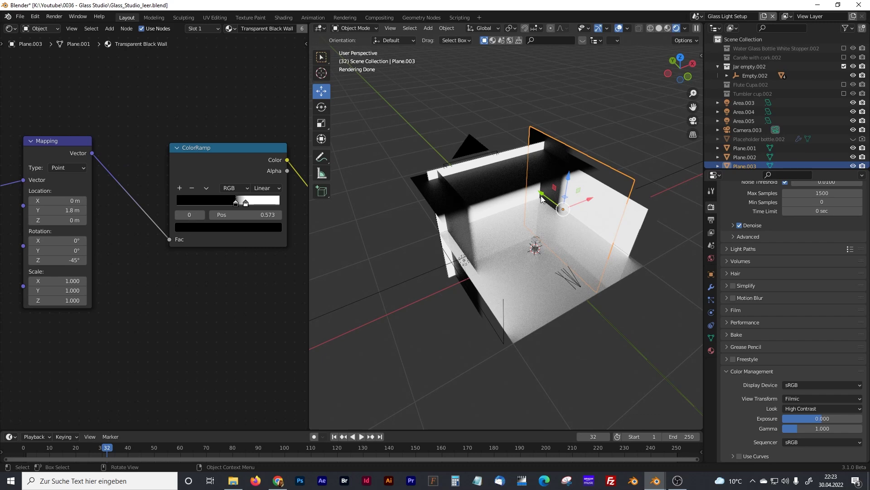
pyautogui.moveTo(542, 199); pyautogui.dragTo(555, 210)
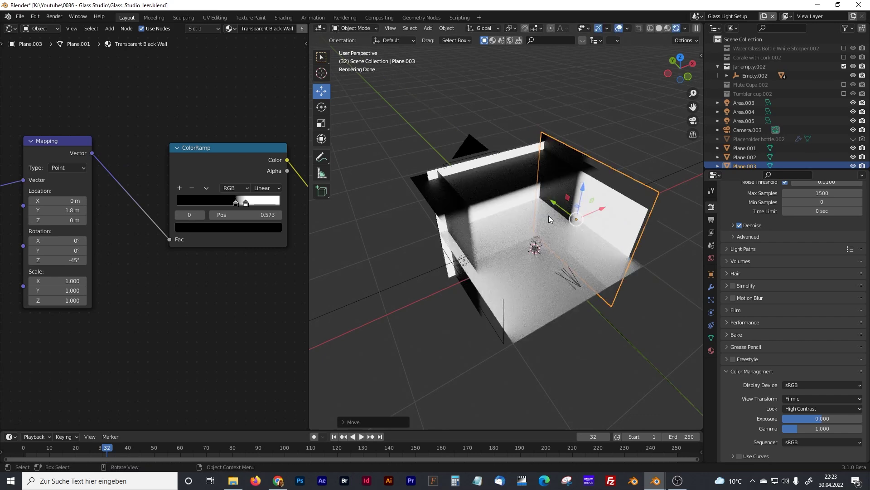
pyautogui.moveTo(550, 220); pyautogui.dragTo(443, 198, button='middle')
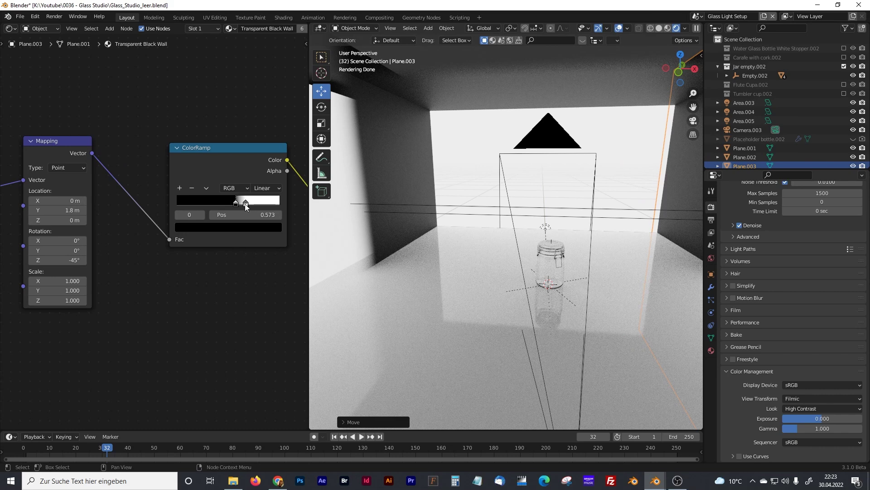
# Set the ColorRamp's white stop to 0.700 and check the result through the camera.
pyautogui.moveTo(245, 203)
pyautogui.mouseDown()
pyautogui.moveTo(269, 203)
pyautogui.moveTo(249, 204)
pyautogui.mouseUp()
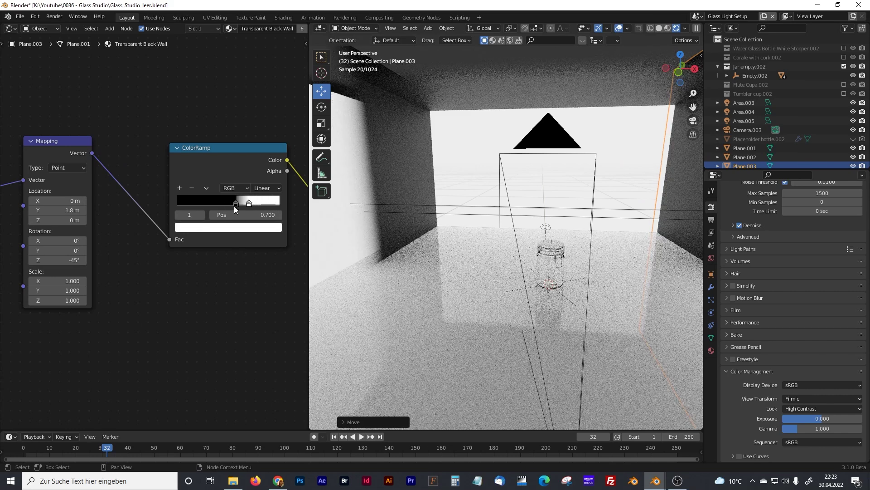
pyautogui.moveTo(245, 147); pyautogui.dragTo(233, 147)
pyautogui.press('KP_0')
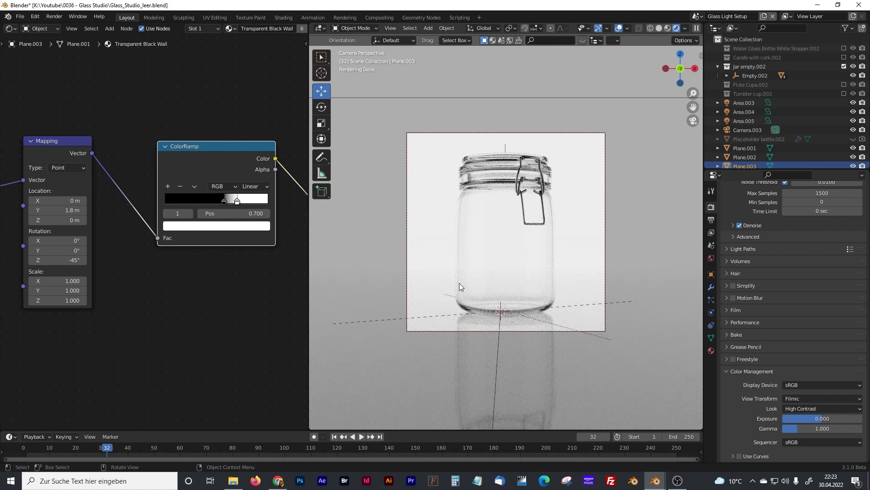
# Move wall Plane.002 together with light Area.004 closer to the jar.
pyautogui.click(223, 202)
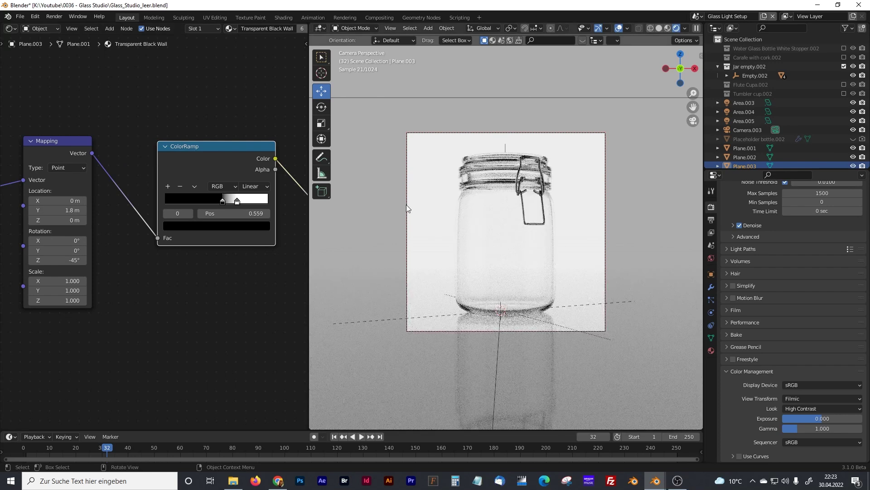
pyautogui.press('KP_0')
pyautogui.scroll(-5, 413, 200)
pyautogui.click(439, 199)
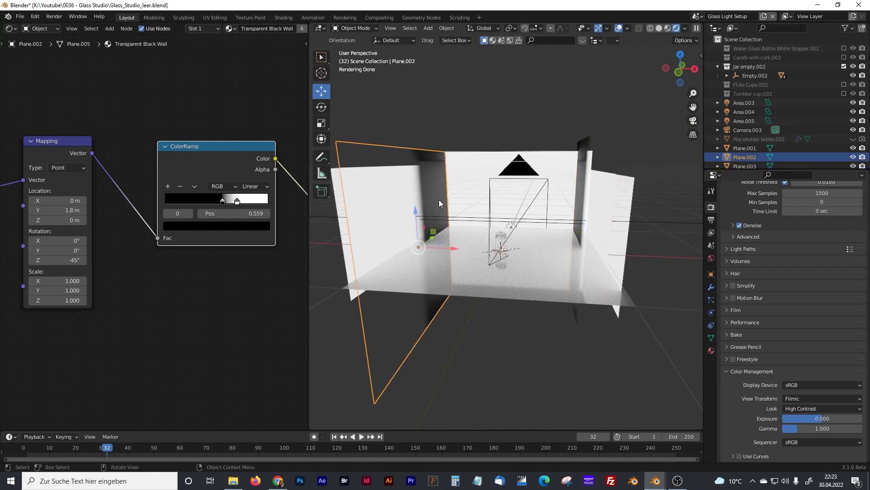
pyautogui.keyDown('shift'); pyautogui.click(398, 245); pyautogui.keyUp('shift')
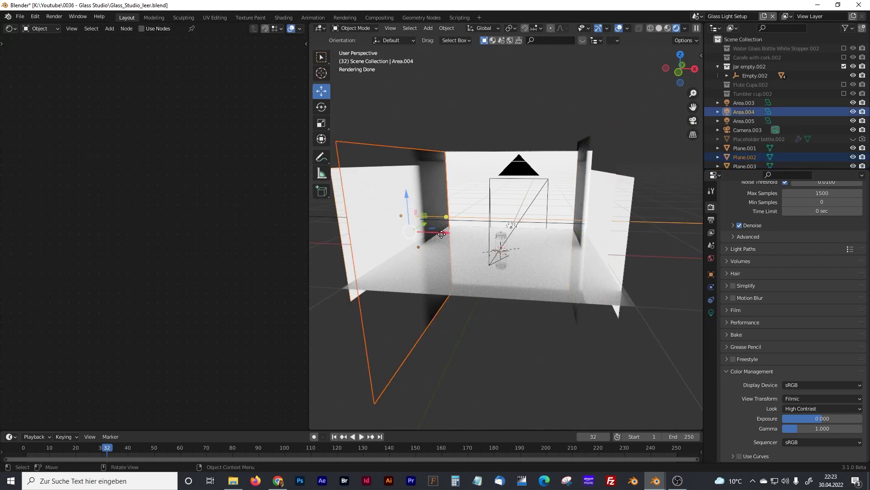
pyautogui.press('g')
pyautogui.press('Return')
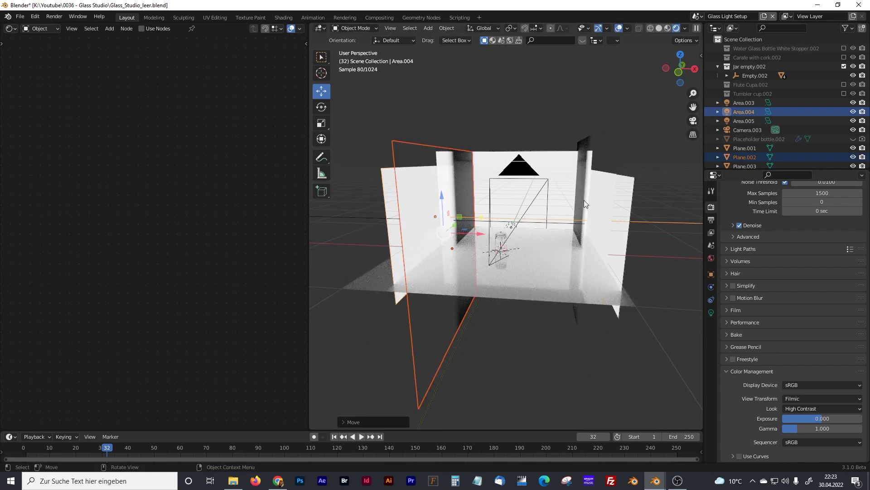
# Move Plane.003 with light Area.005 about -0.455 m inward and reframe the camera view.
pyautogui.click(584, 200)
pyautogui.keyDown('shift'); pyautogui.click(625, 231); pyautogui.keyUp('shift')
pyautogui.press('g')
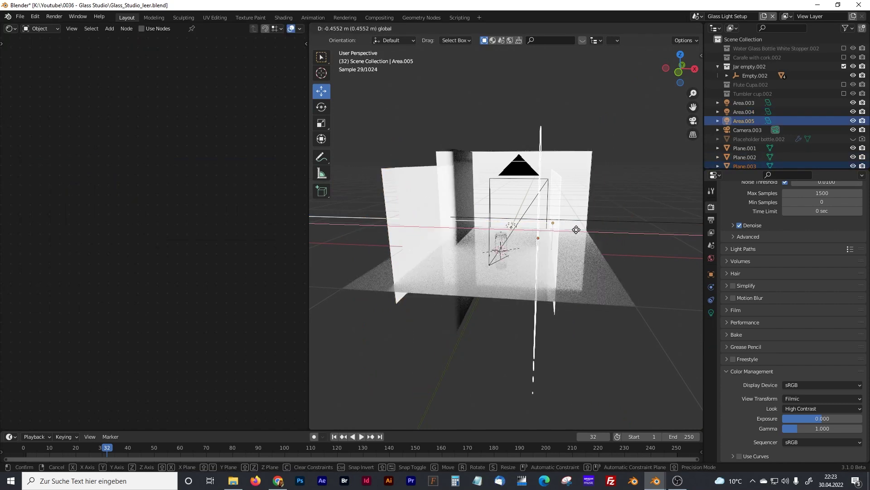
pyautogui.click(573, 226)
pyautogui.press('KP_0')
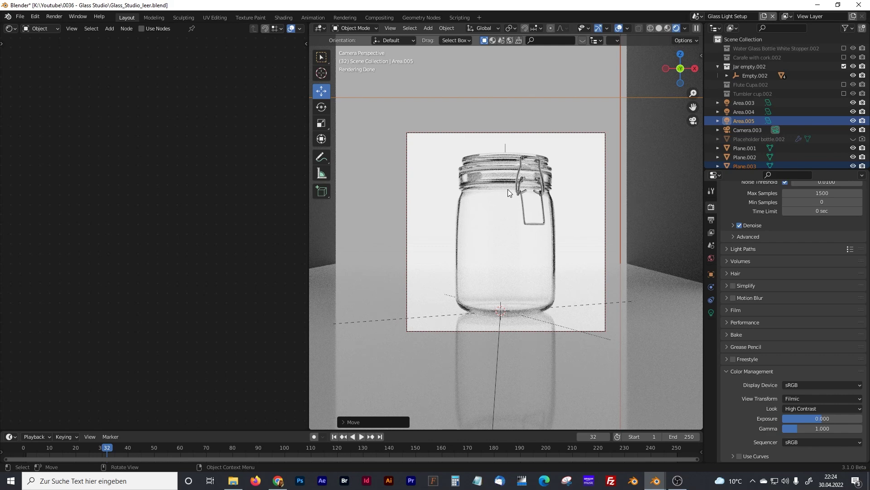
pyautogui.scroll(-3, 511, 190)
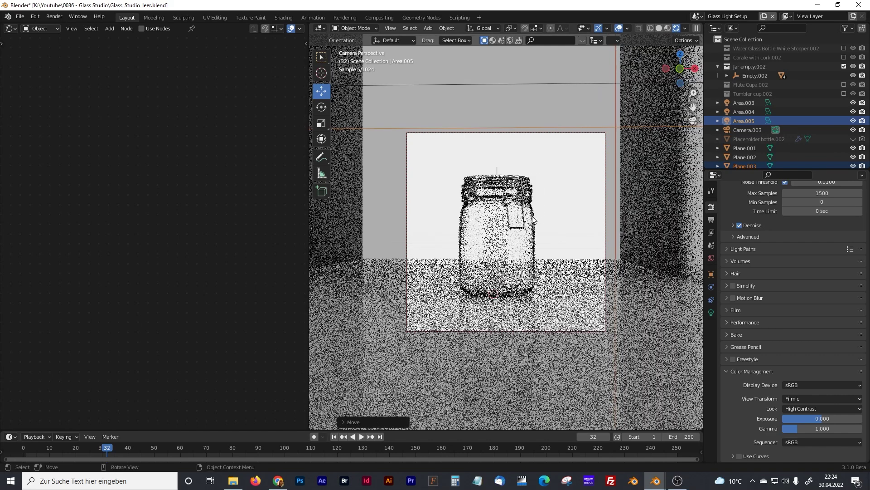
pyautogui.keyDown('shift'); pyautogui.moveTo(533, 219); pyautogui.dragTo(557, 220, button='middle'); pyautogui.keyUp('shift')
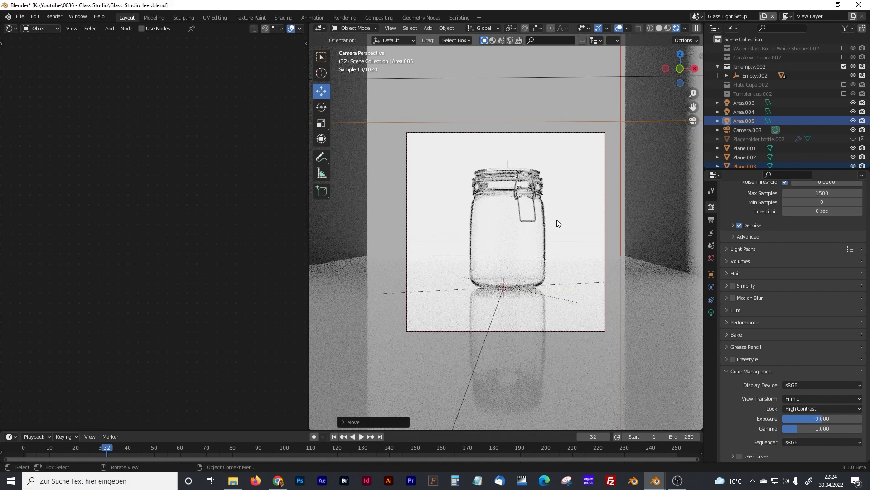